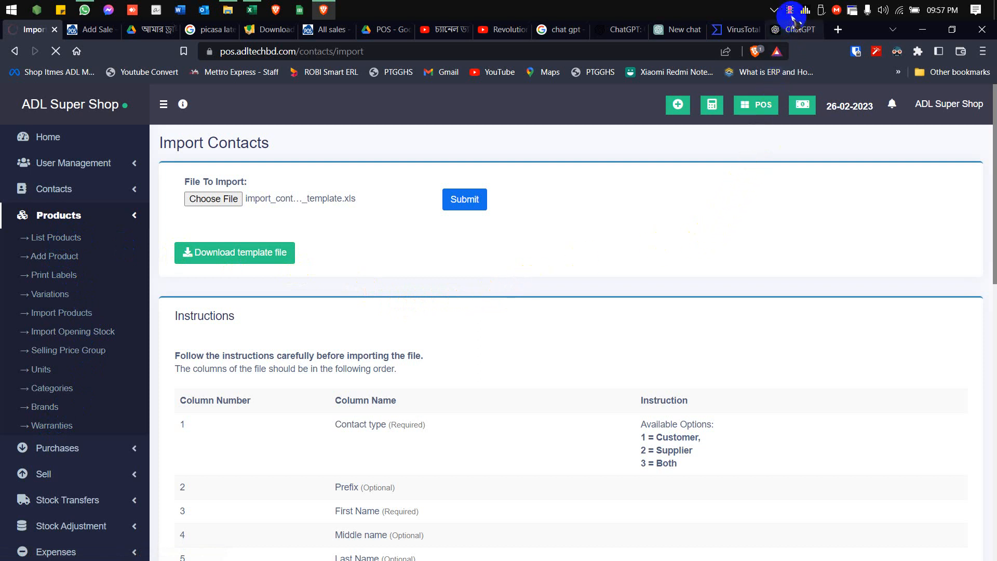
- Examine the product list and the available filters, including the product type choices, and collapse the Filters section
scroll(650, 353, "down", 4)
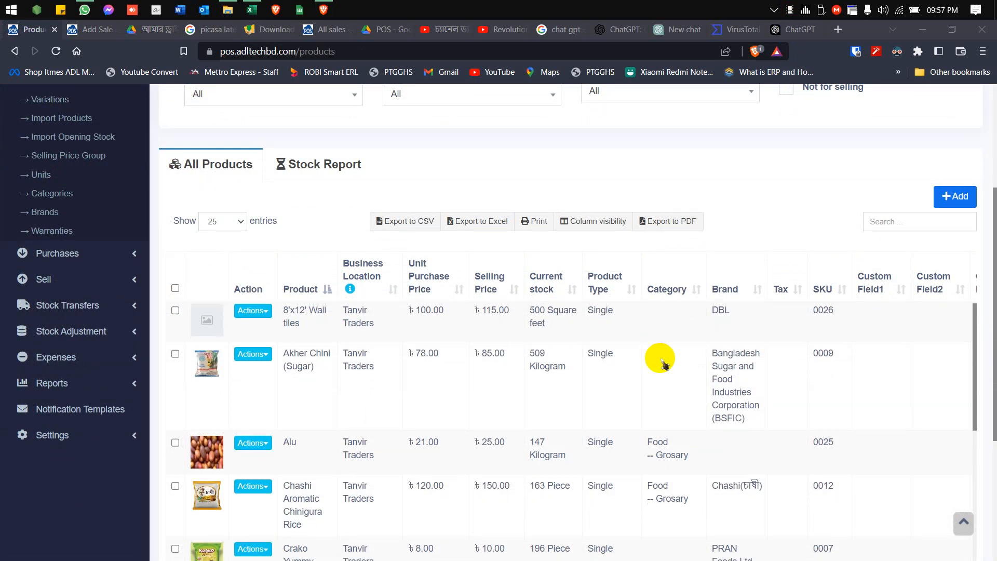
scroll(663, 358, "down", 3)
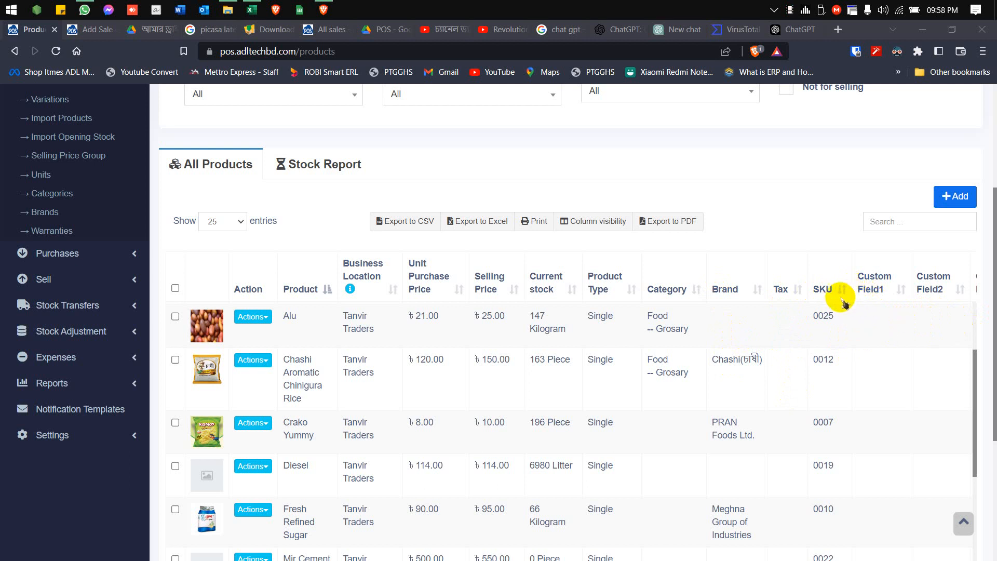
scroll(584, 260, "up", 4)
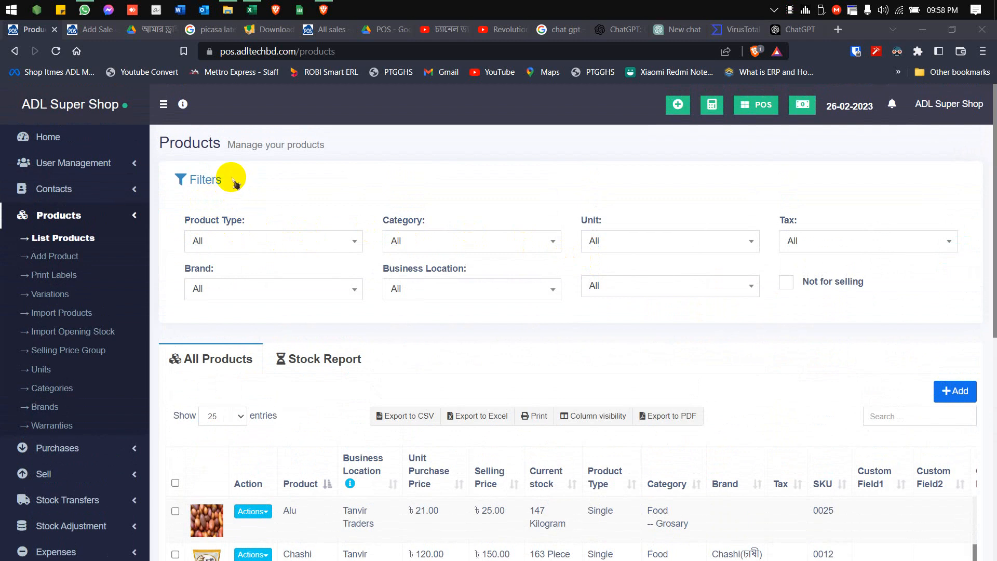
left_click(234, 183)
left_click(235, 183)
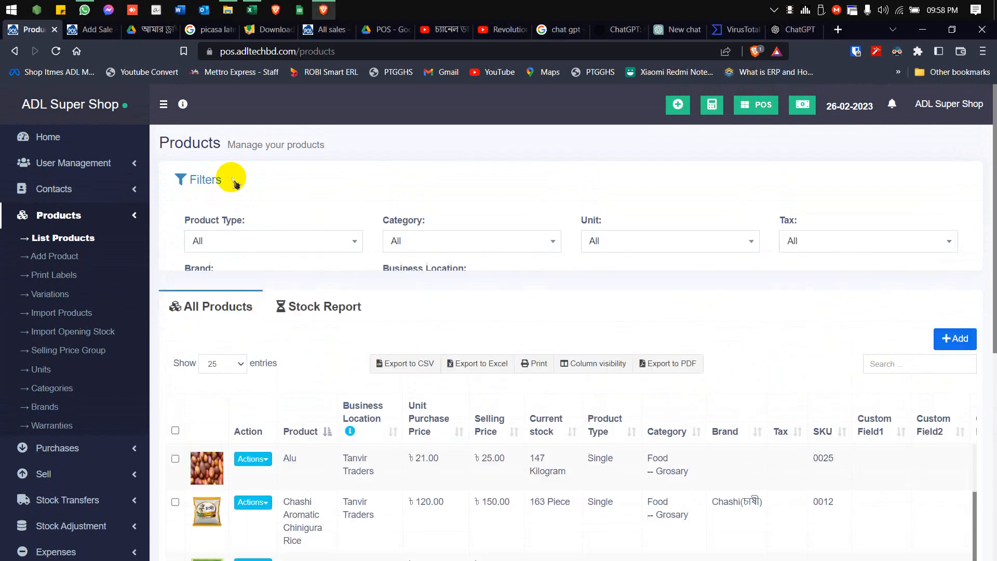
left_click(256, 244)
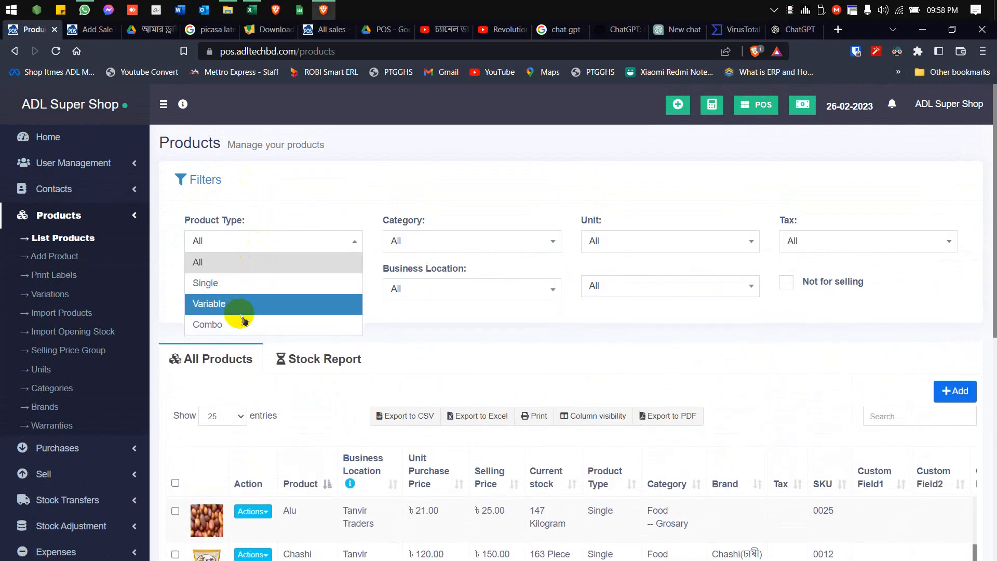
left_click(327, 190)
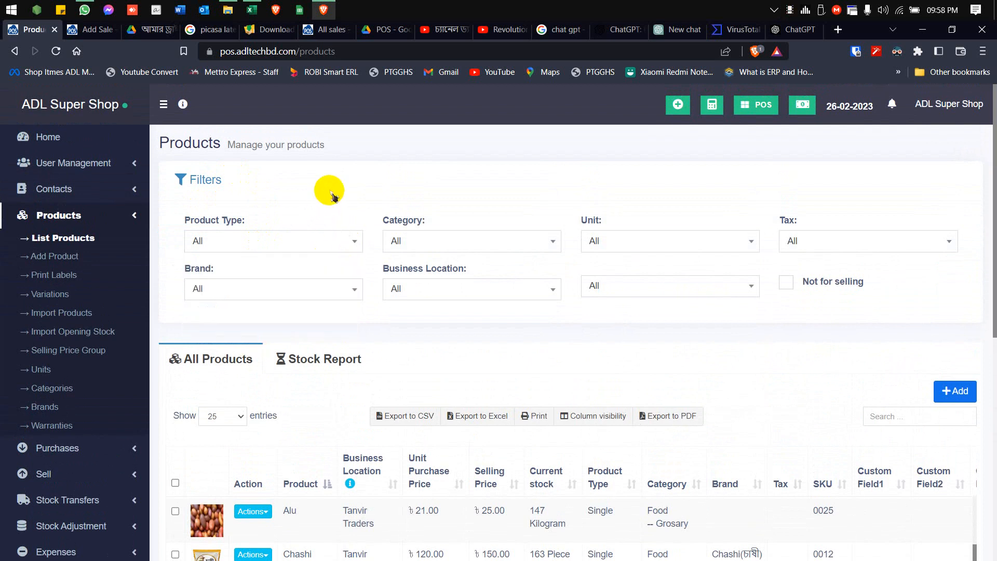
left_click(370, 179)
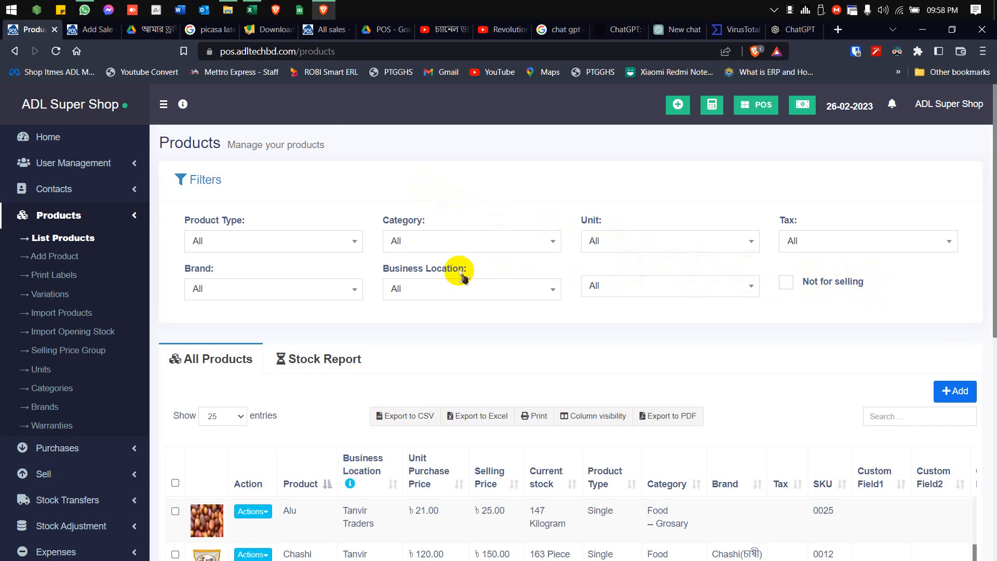
left_click(274, 187)
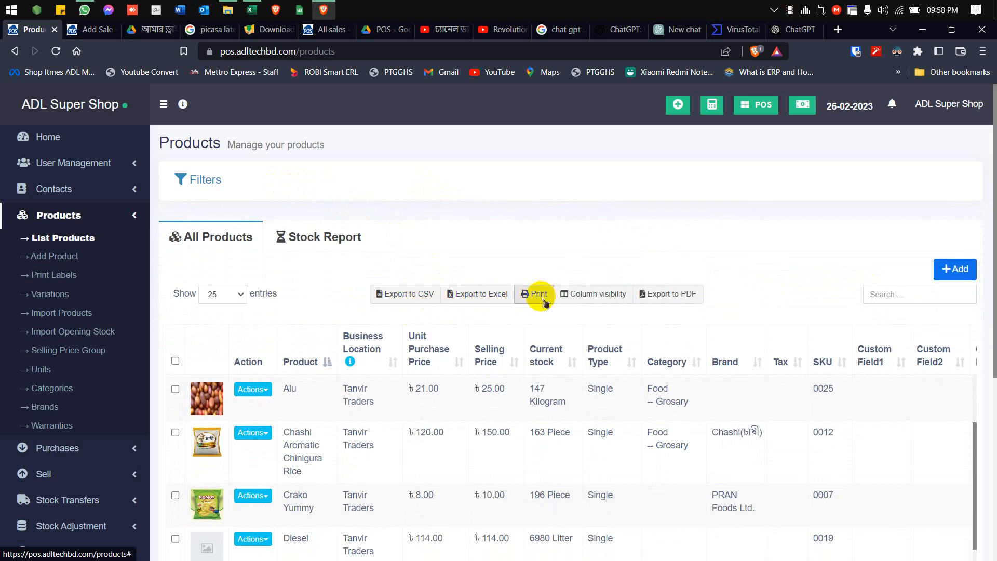
- Hide the Custom Field1, Custom Field2, Custom Field3, Custom Field4 and Tax columns in the product list
left_click(603, 294)
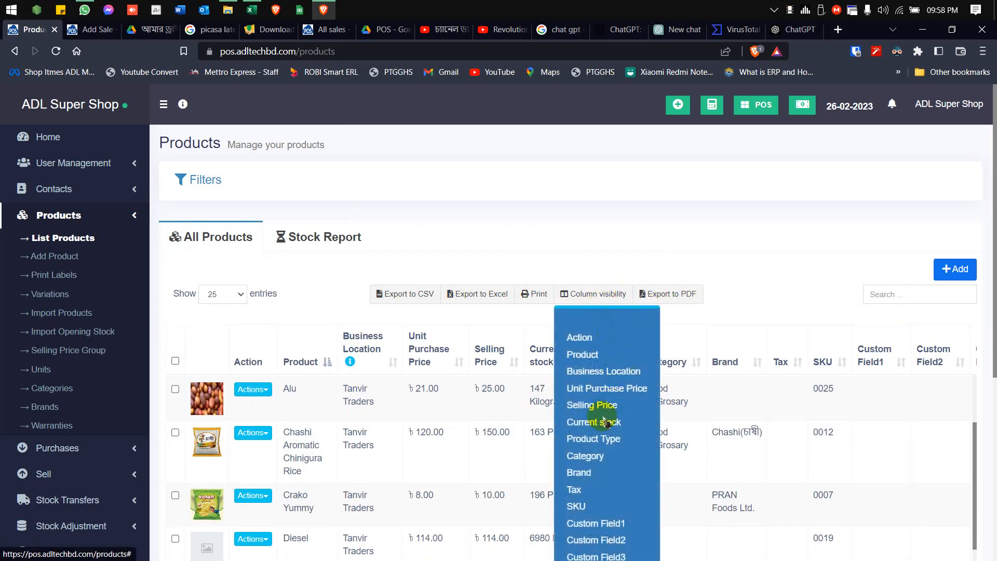
scroll(584, 426, "down", 3)
left_click(586, 400)
left_click(598, 410)
left_click(598, 426)
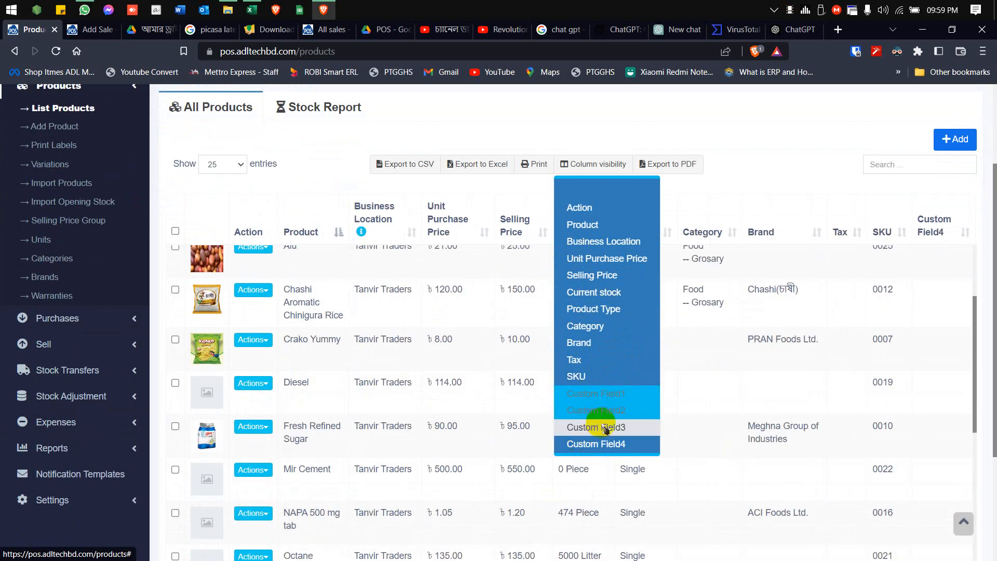
left_click(601, 443)
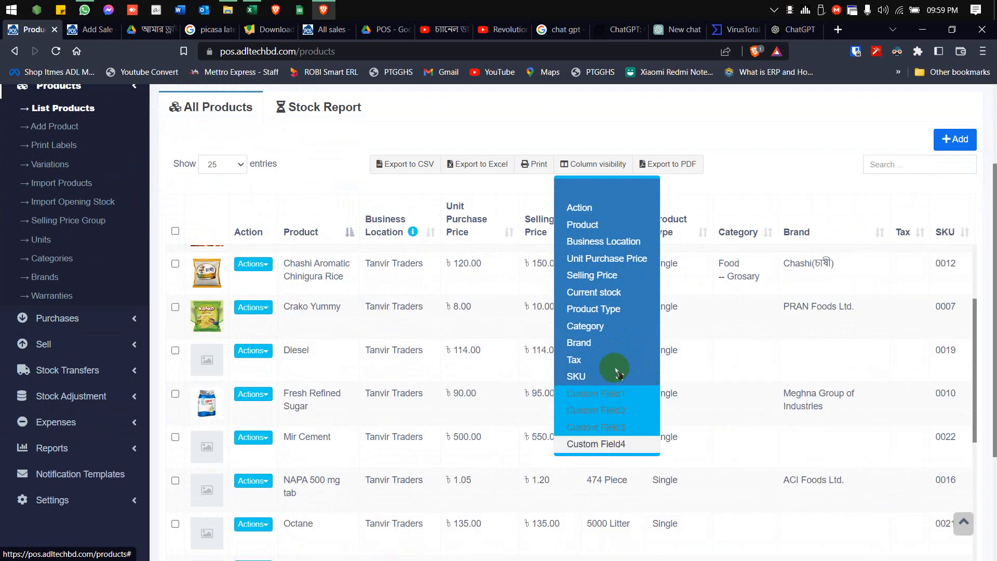
left_click(576, 360)
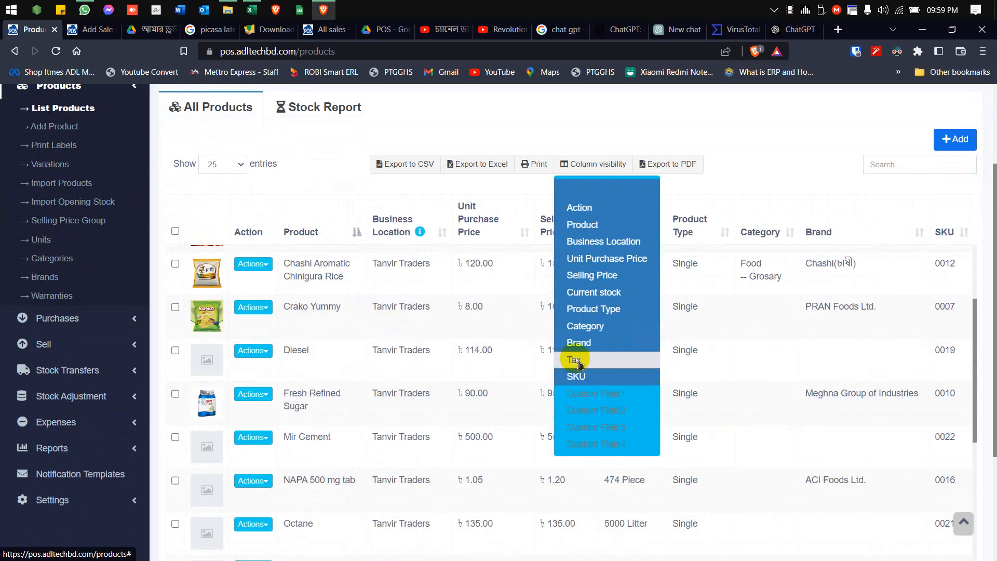
left_click(743, 185)
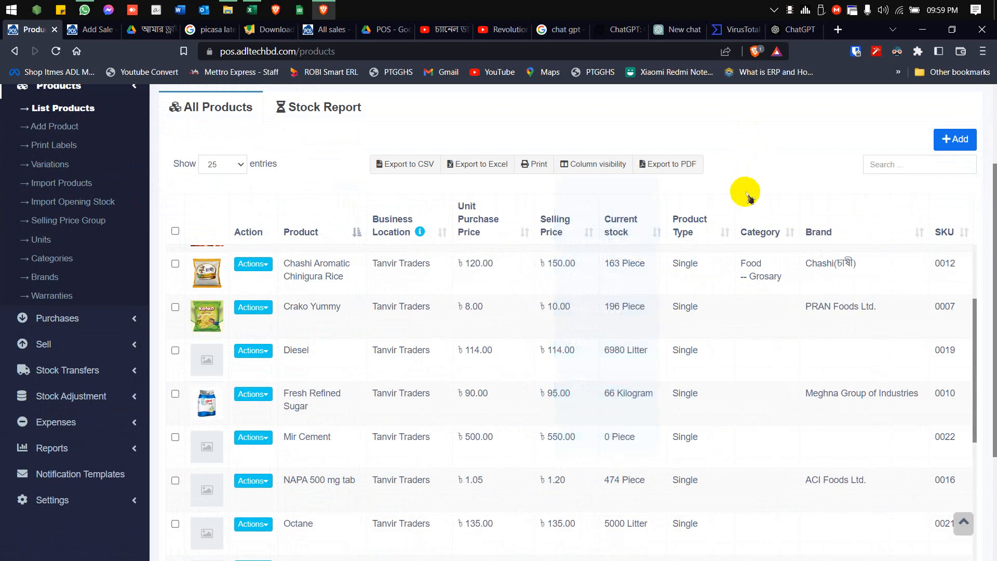
- Look over the product list and the actions available for Akher Chini (Sugar) and Alu
scroll(644, 296, "down", 3)
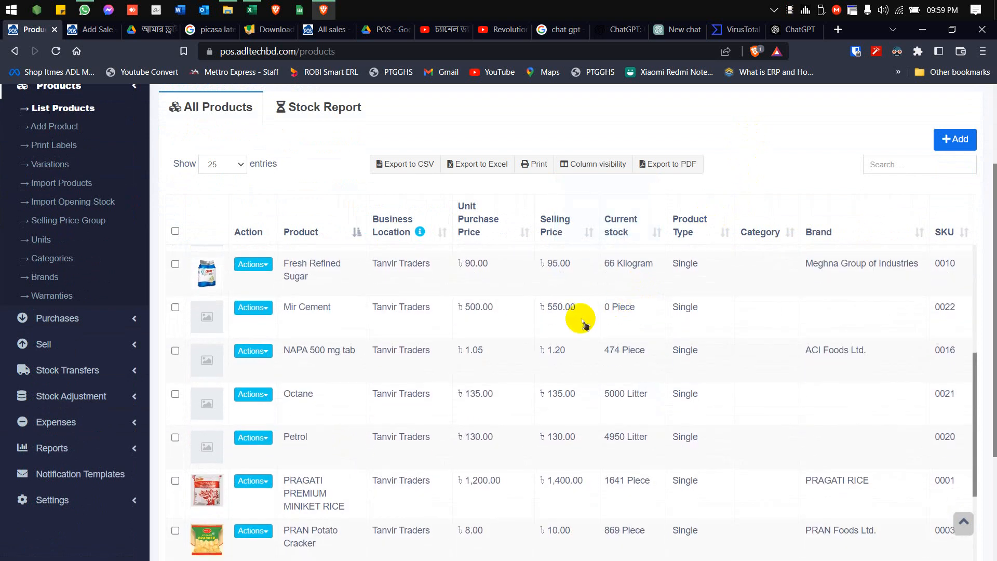
scroll(517, 330, "up", 4)
scroll(319, 372, "up", 3)
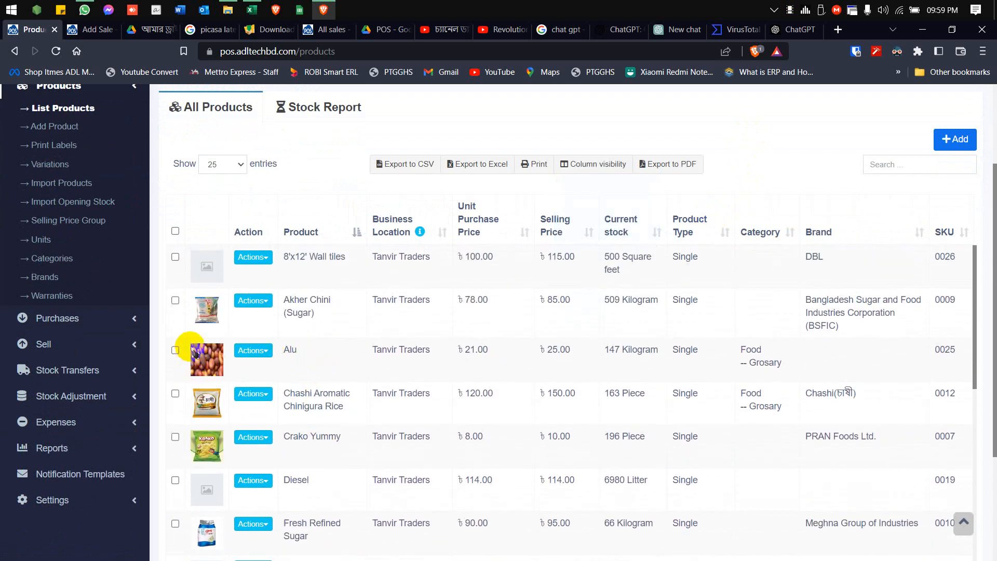
left_click(253, 301)
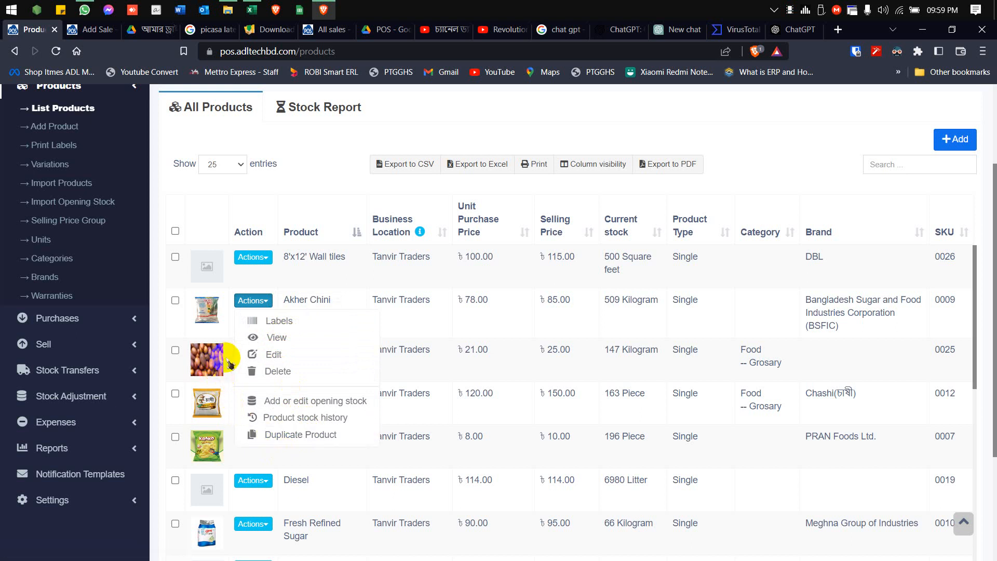
left_click(540, 135)
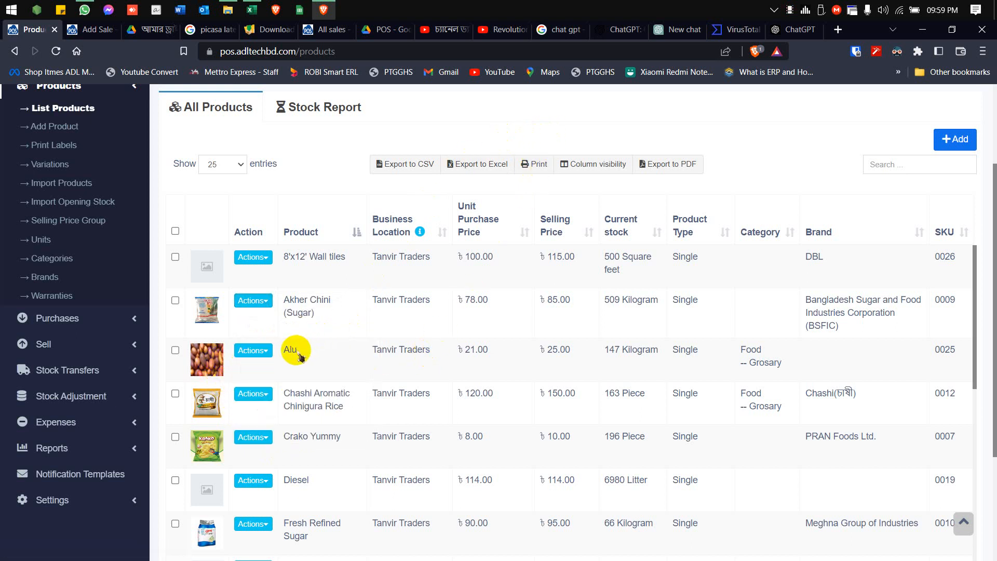
left_click(260, 350)
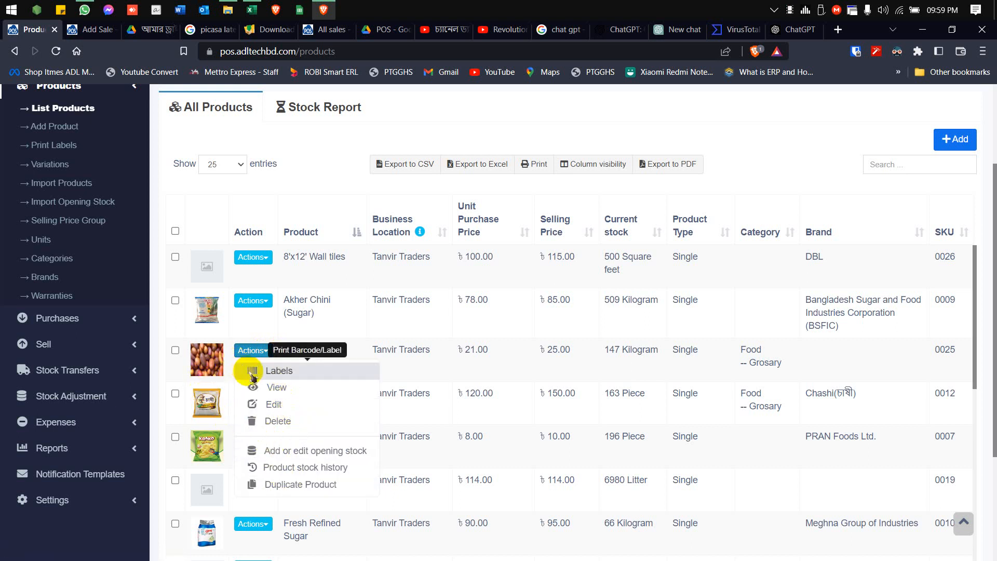
left_click(345, 167)
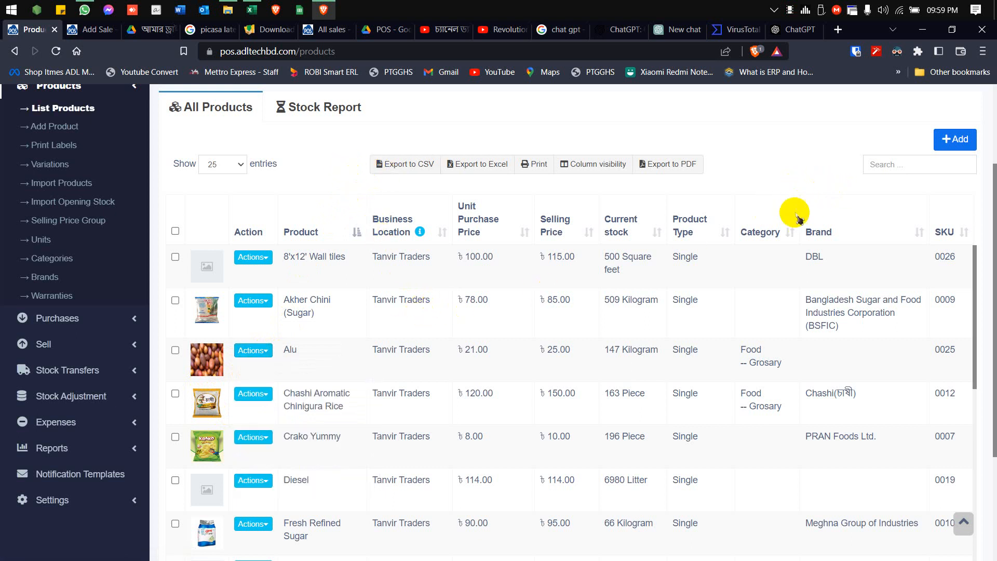
- Start adding a new product and enter Teer Soyabeen Oil as its name
scroll(676, 300, "up", 3)
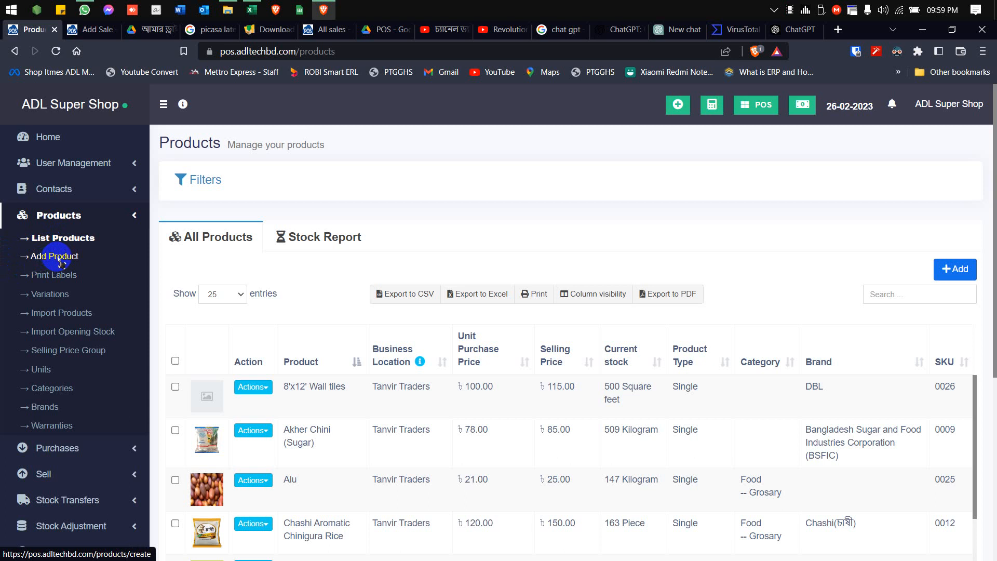
left_click(955, 269)
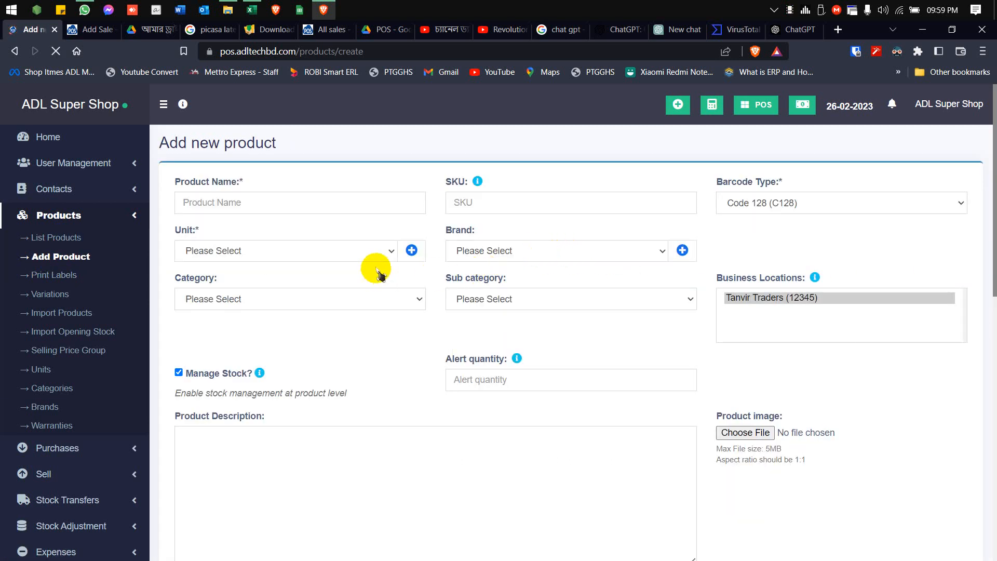
left_click(258, 204)
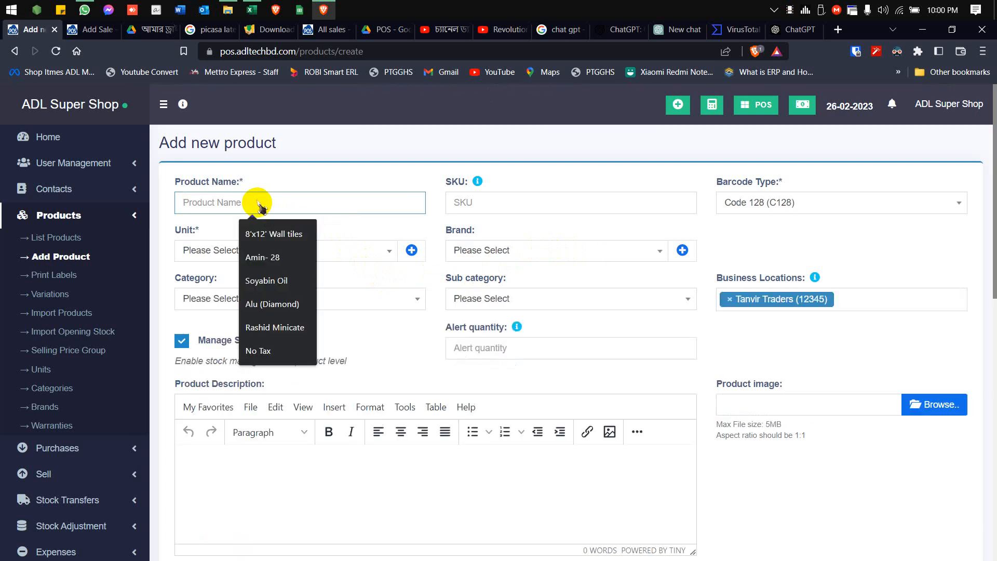
type("Teer ")
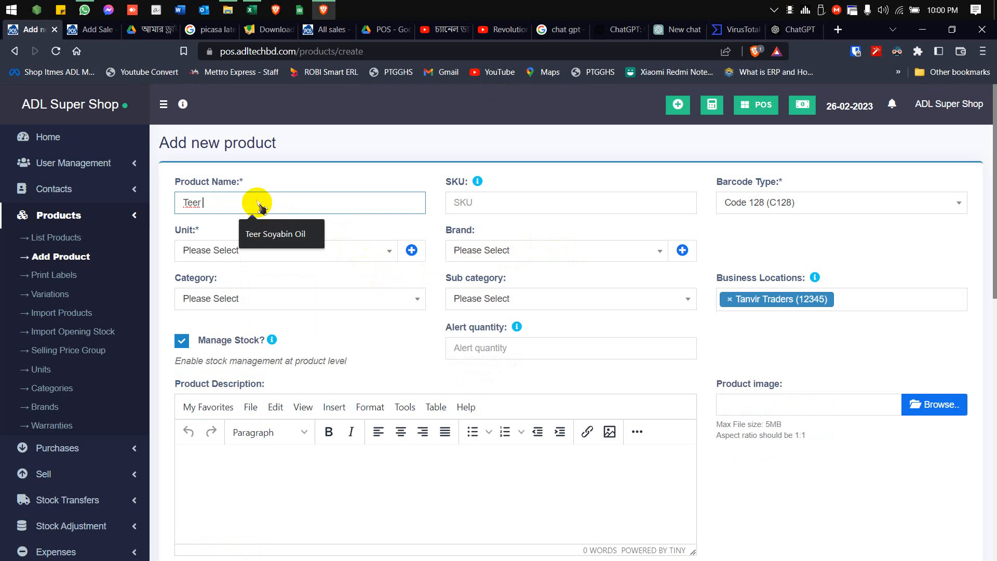
type("Soyabeen Oil")
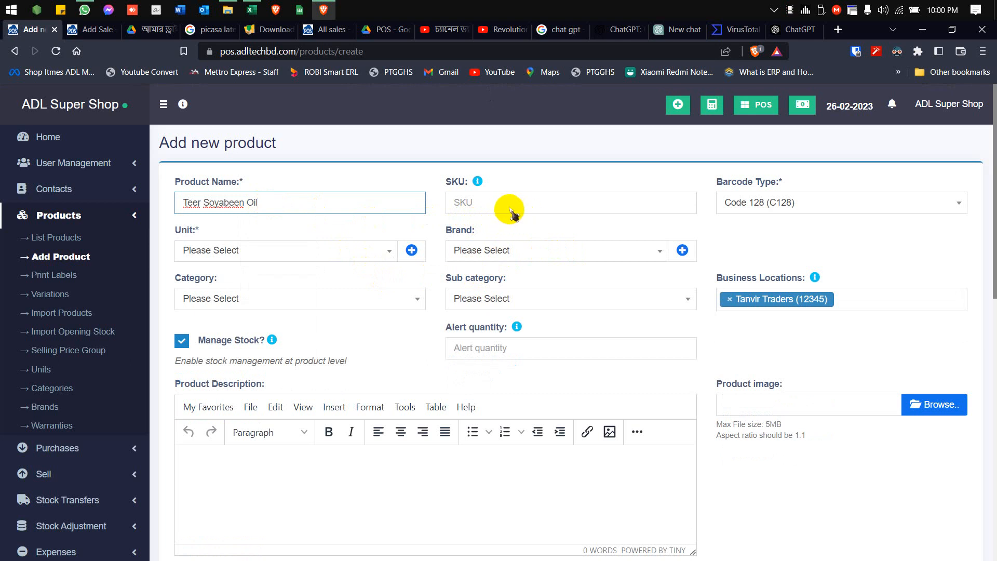
- Extend the product name to Teer Soyabeen Oil 5L and set its unit to Piece (Pc(s))
mouse_move(478, 183)
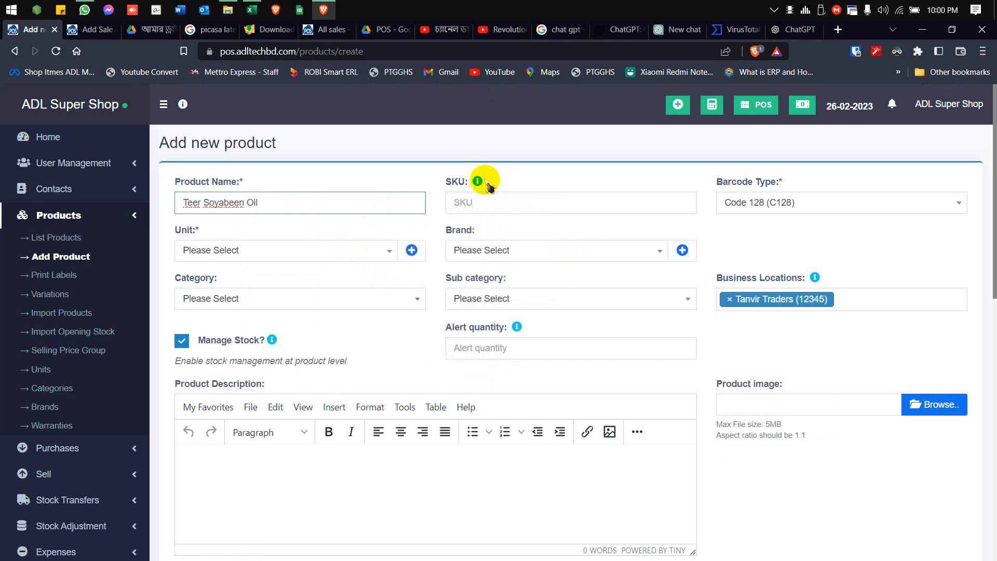
left_click(515, 180)
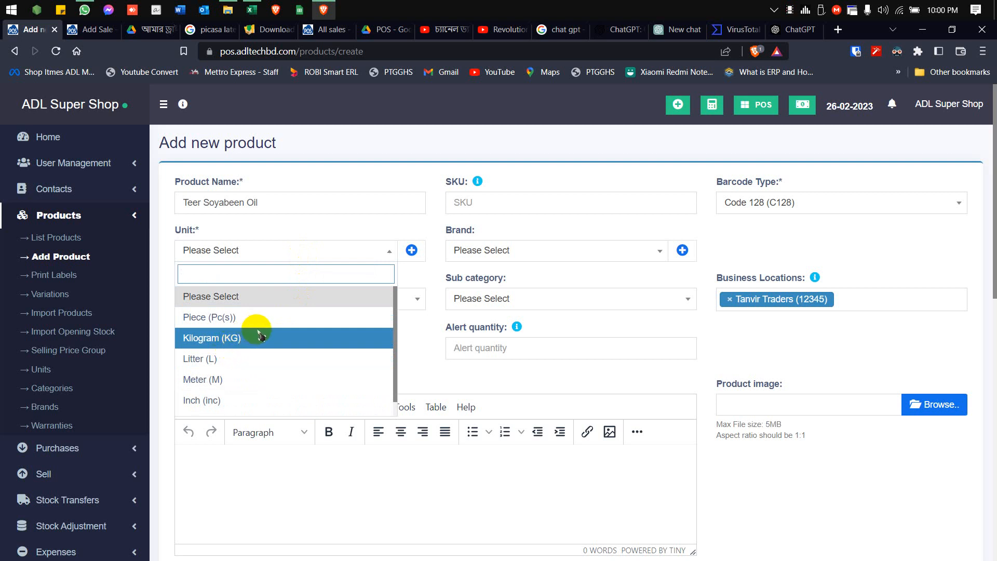
triple_click(303, 205)
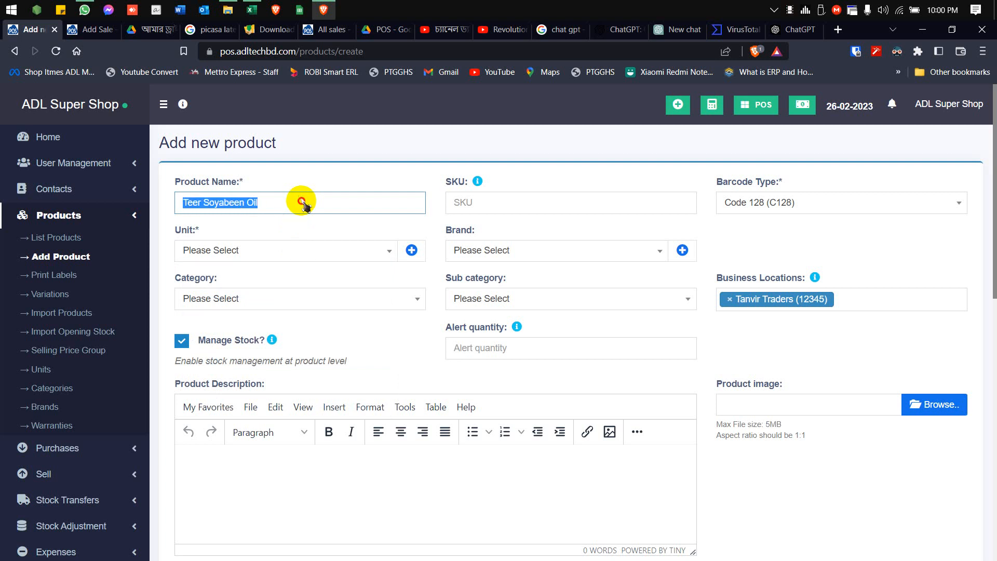
left_click(306, 205)
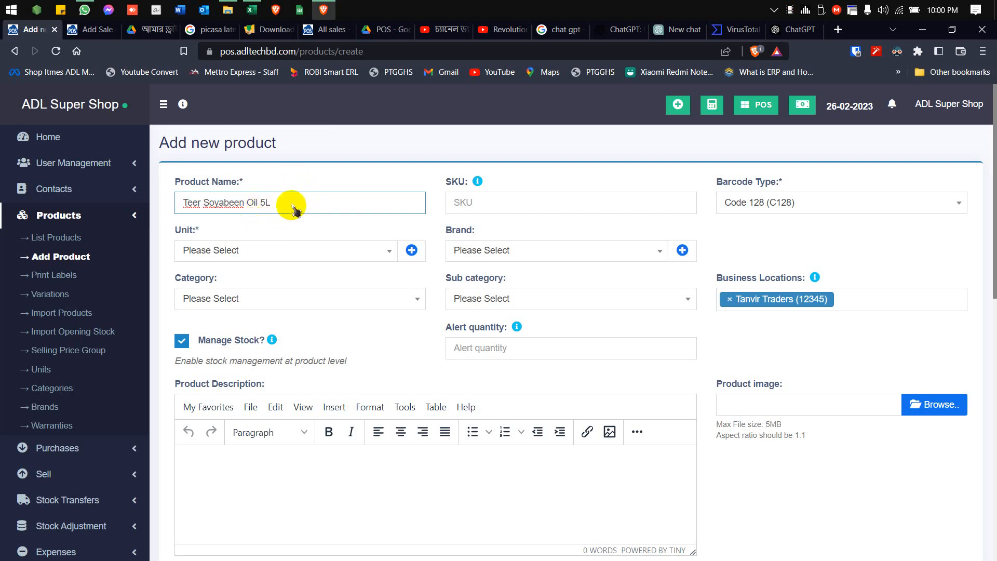
left_click(263, 251)
left_click(256, 317)
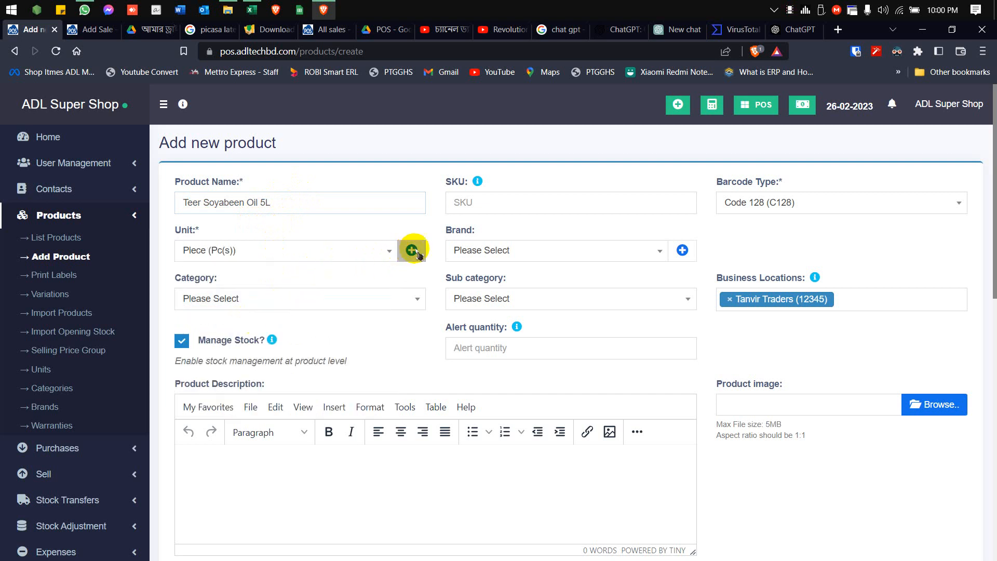
- Search the brands for teer and save a new brand named Teer for the product, without a short description
left_click(470, 250)
type("teer")
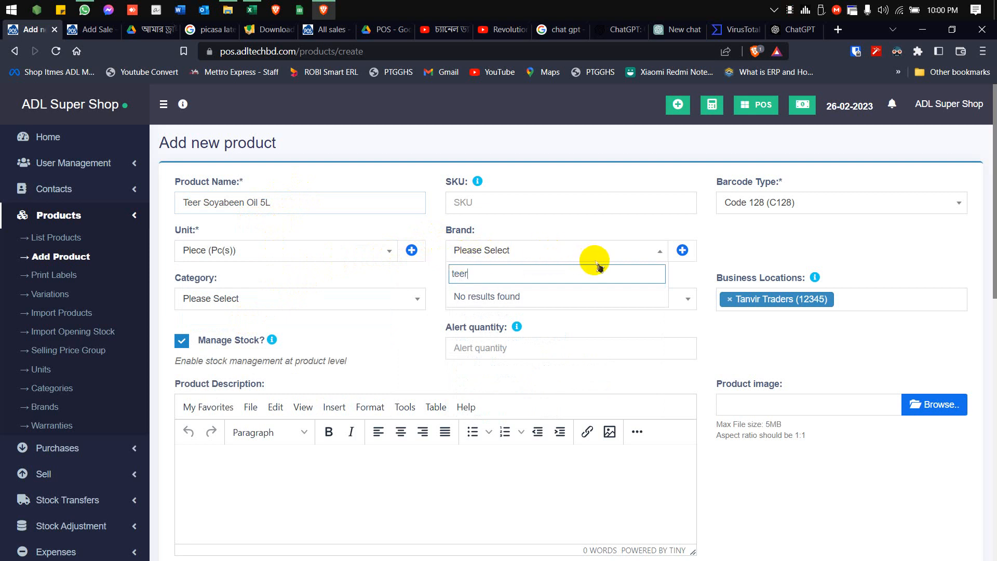
left_click(682, 255)
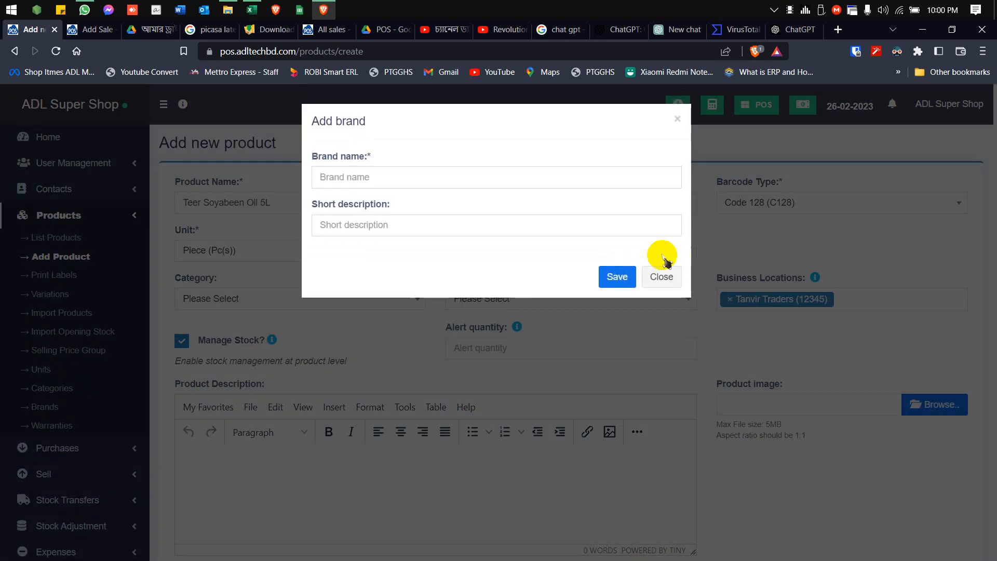
left_click(342, 179)
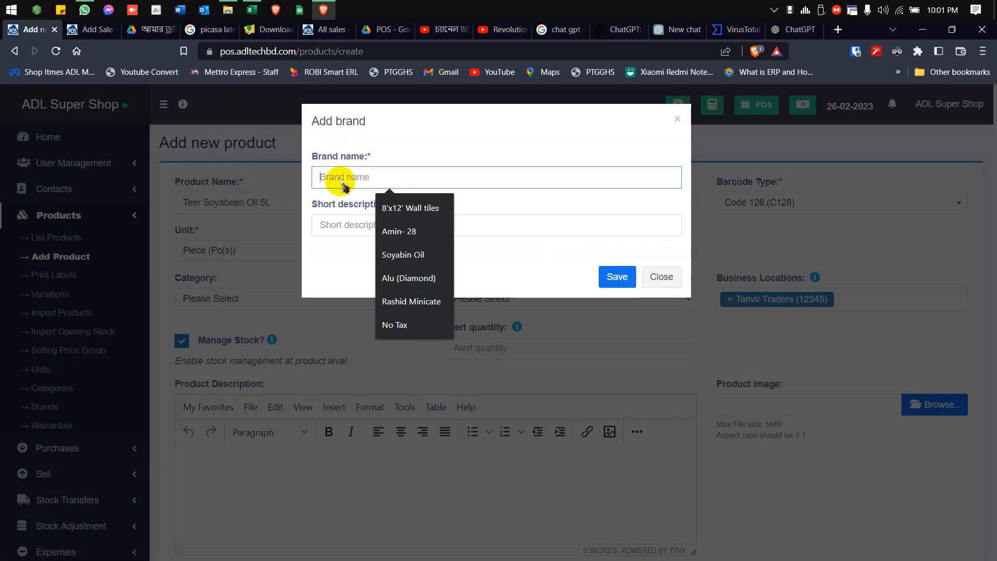
type("Teer")
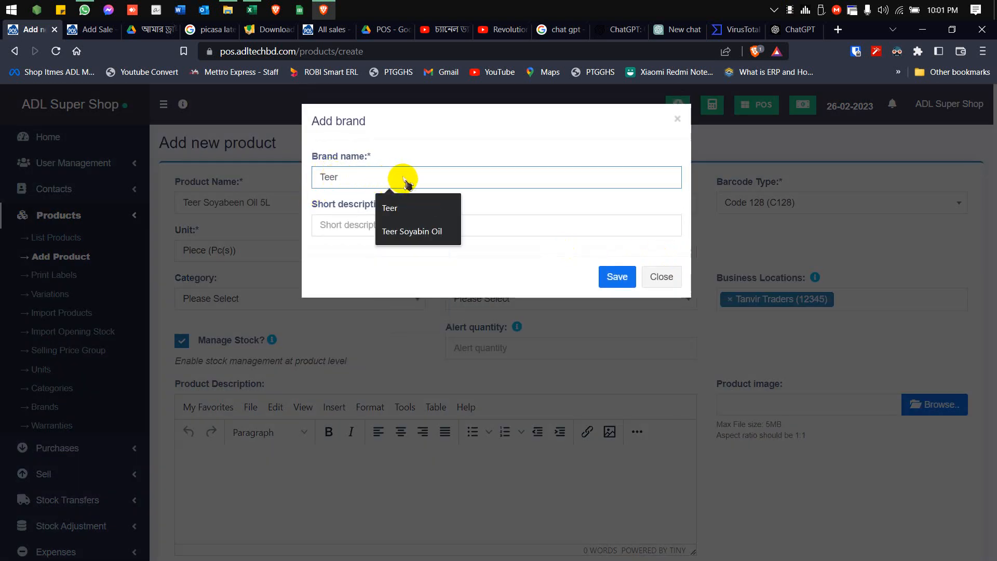
left_click(332, 230)
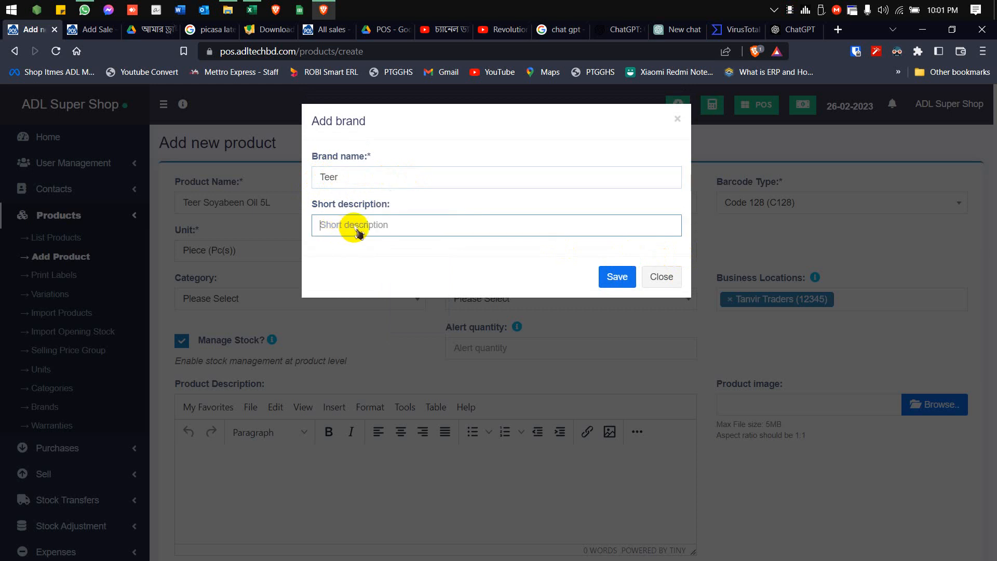
left_click(619, 280)
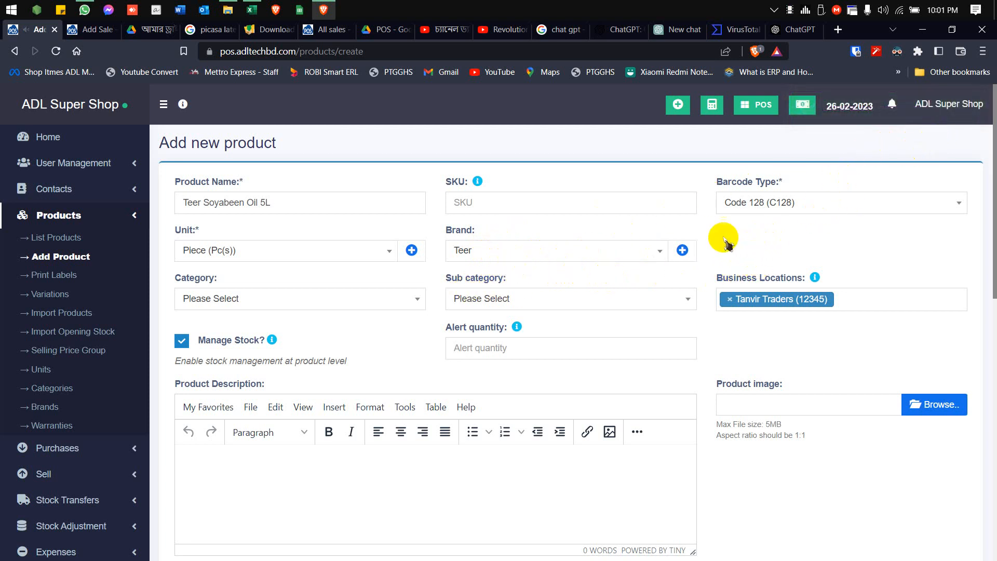
- Set the product's category to Food-1 and its sub category to Grosary
left_click(350, 305)
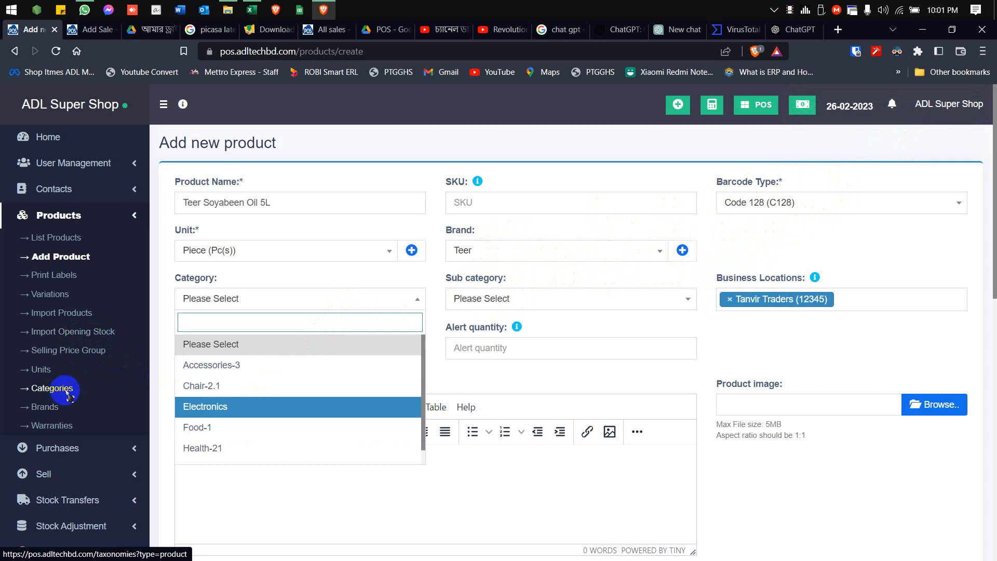
left_click(215, 430)
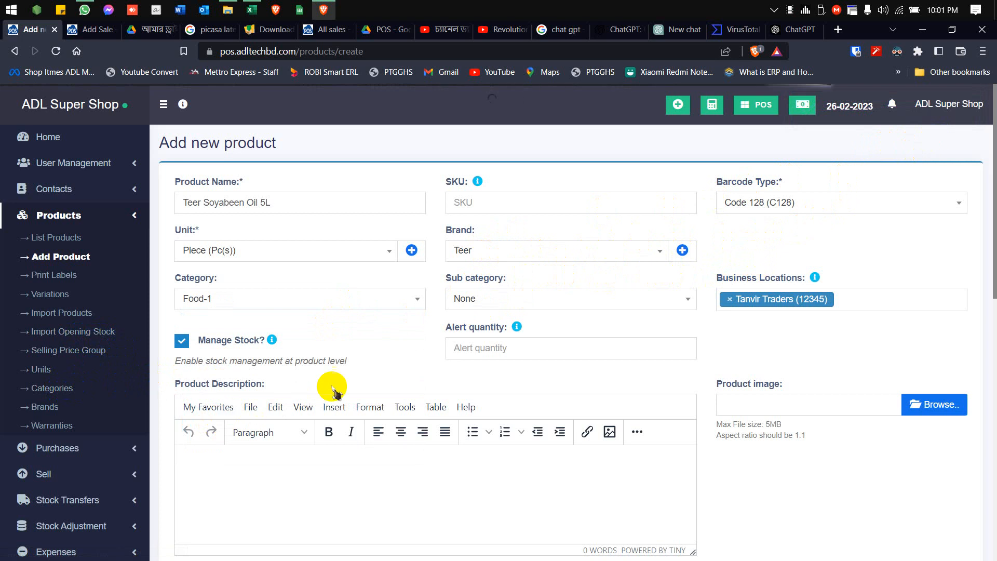
left_click(501, 302)
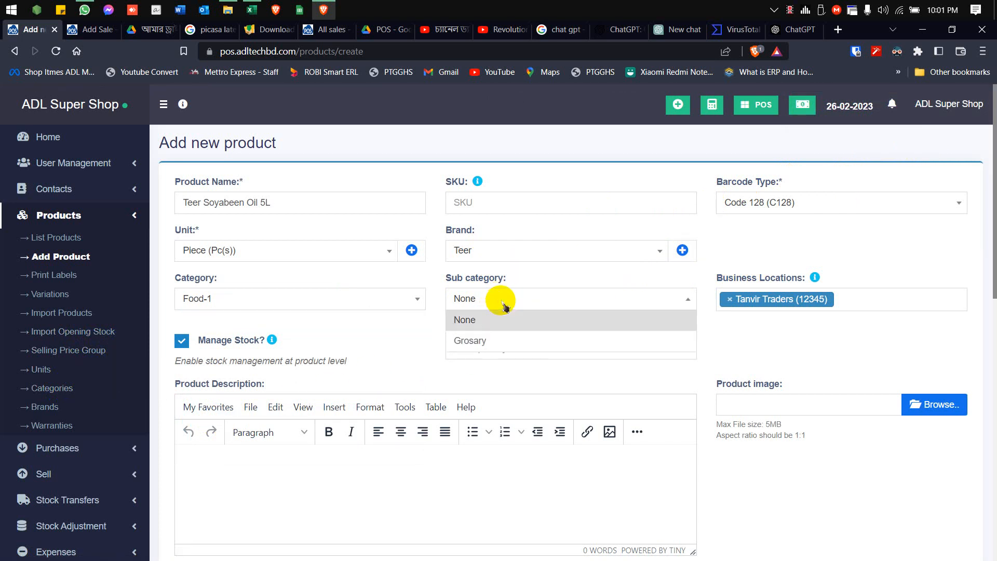
left_click(488, 340)
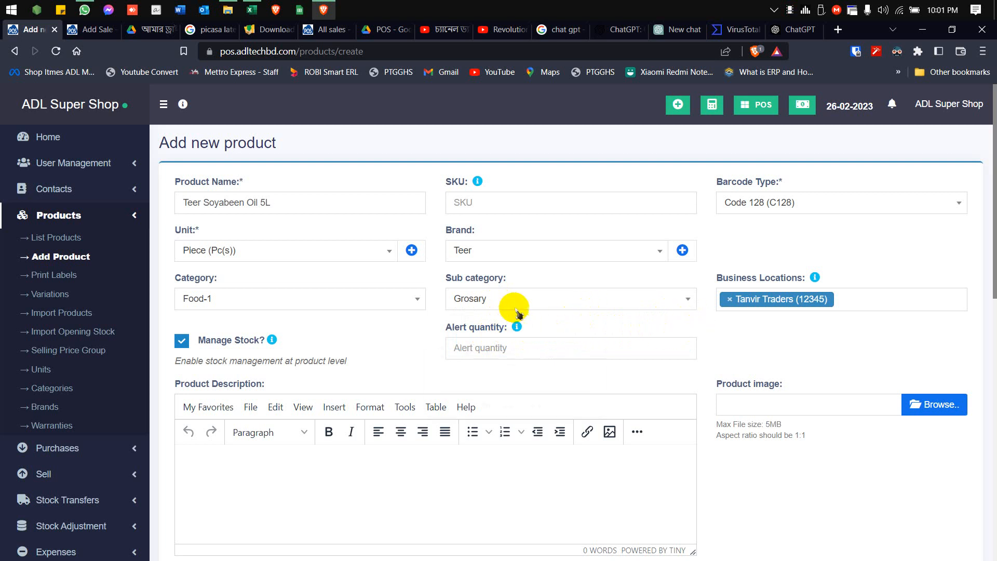
left_click(52, 388)
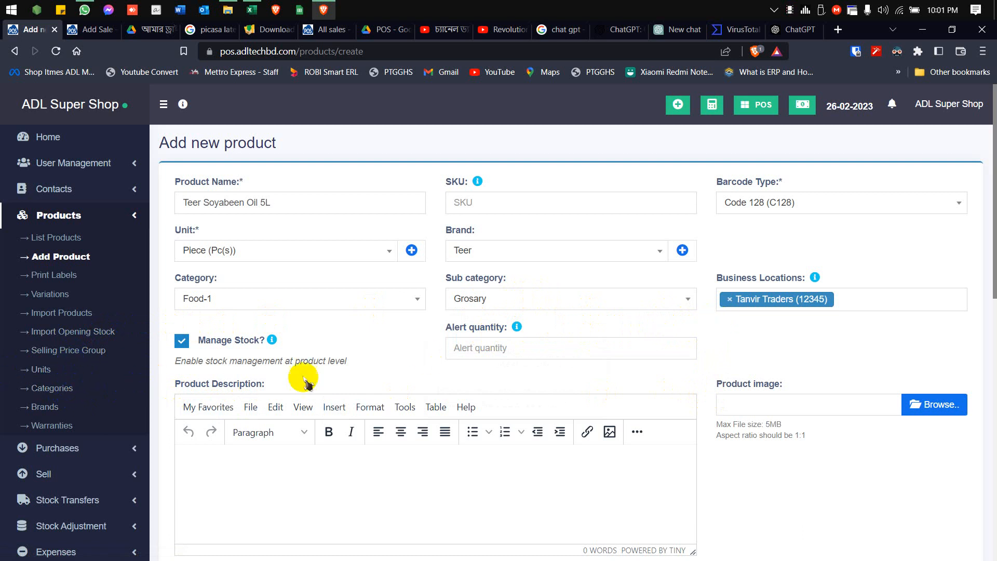
- Set the product's alert quantity to 50
left_click(486, 351)
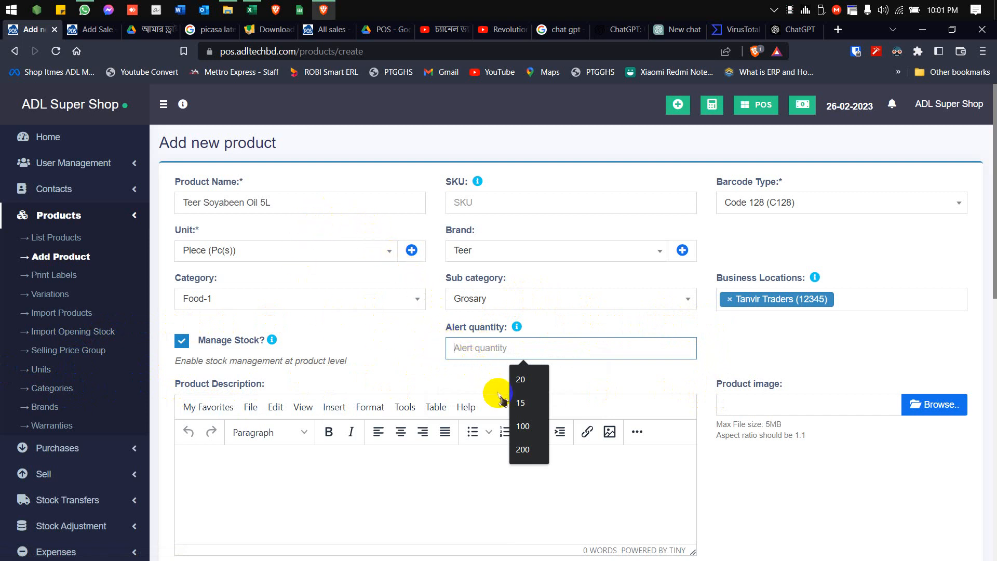
type("50")
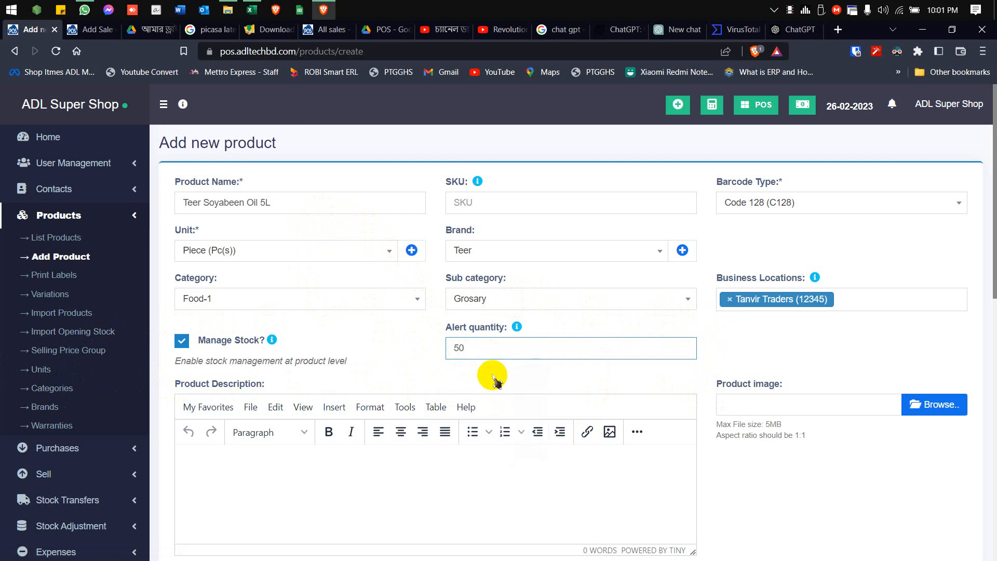
left_click(498, 370)
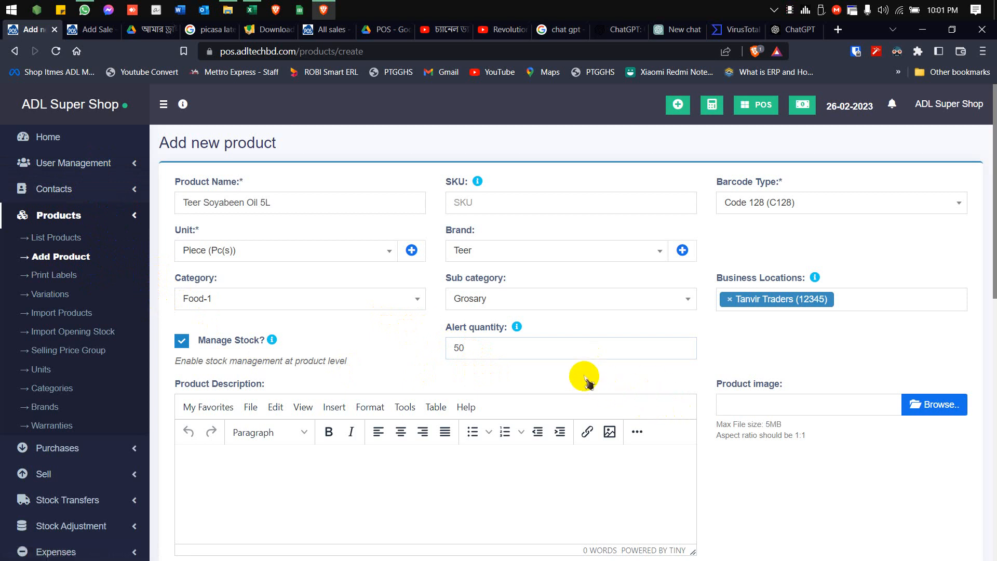
- Search Google in a new tab for pictures of "teer 5l soyabeen oil" to use as the product image
scroll(585, 378, "down", 1)
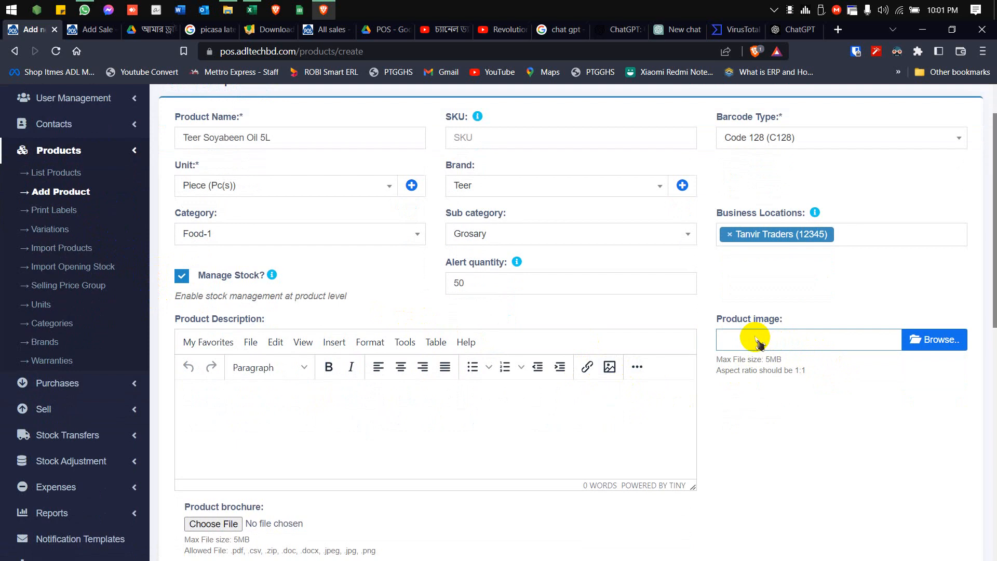
left_click(838, 30)
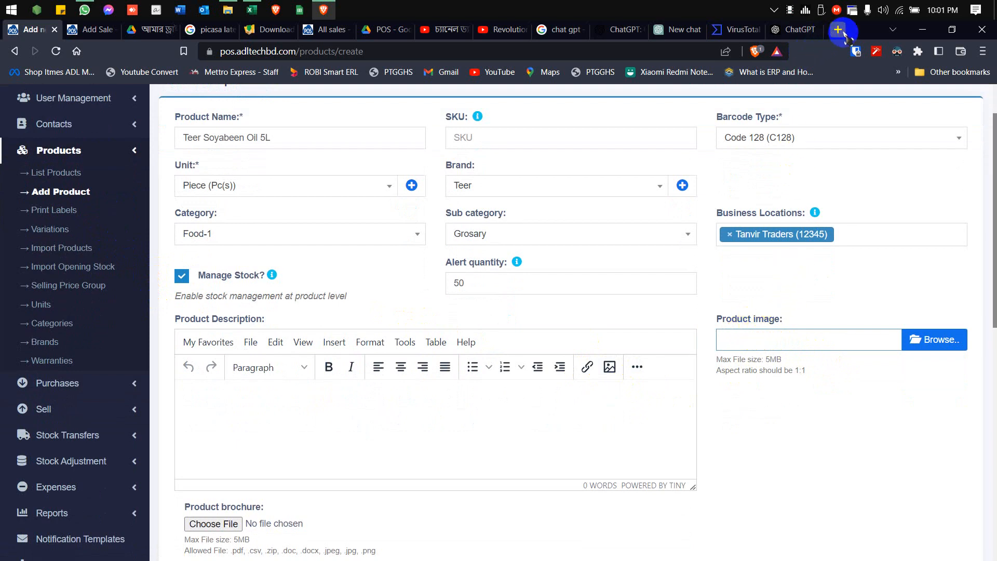
type("teer 5l")
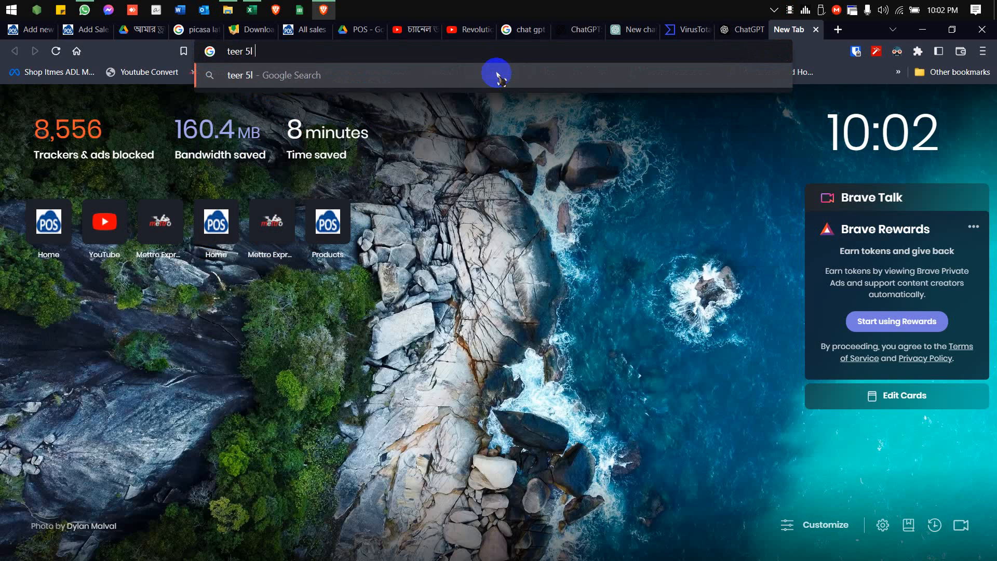
type(" soyabeen oil")
key("Return")
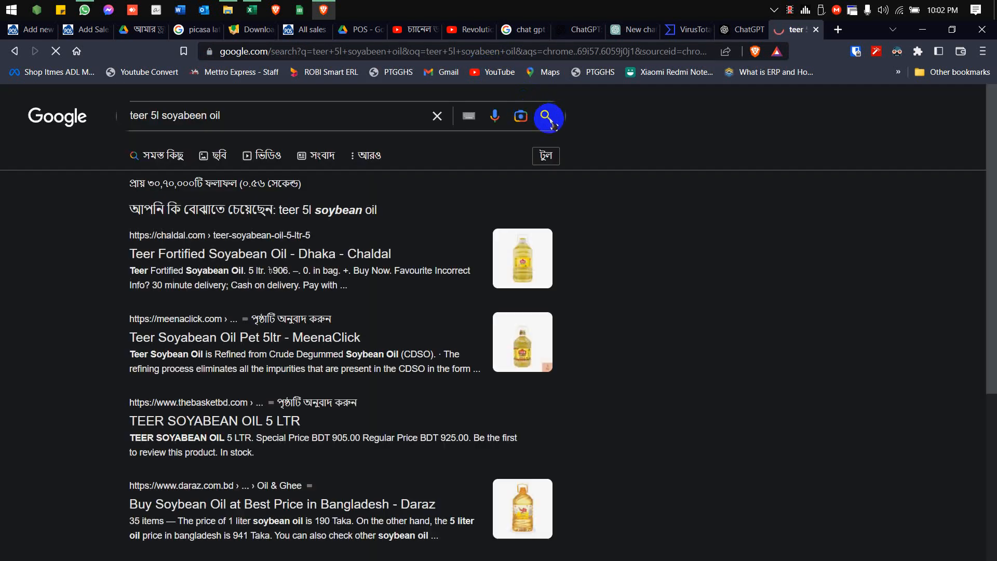
left_click(549, 118)
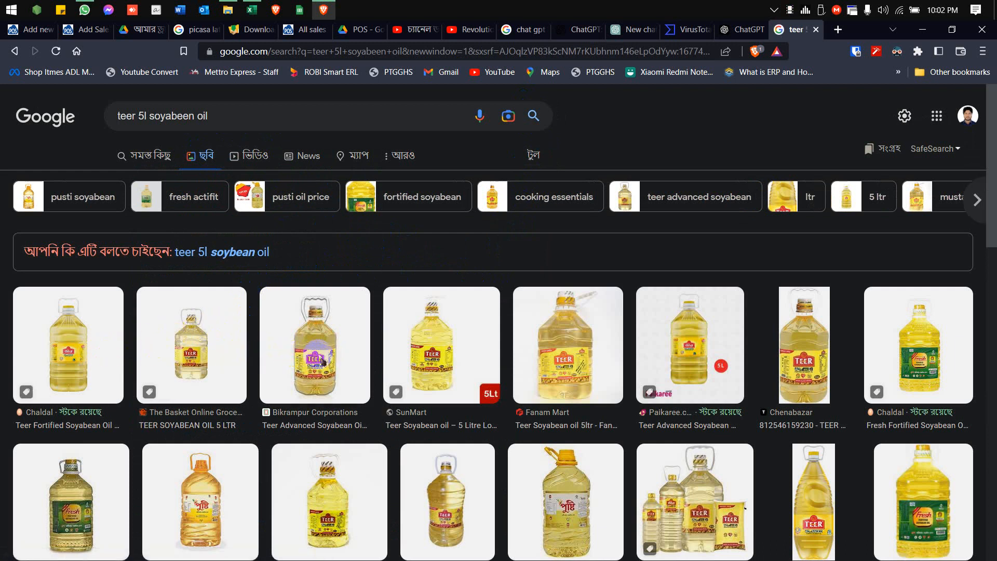
- Save the Bikrampur Corporations picture of Teer Advanced Soyabean Oil 5L to the Desktop as teer 5l
left_click(318, 357)
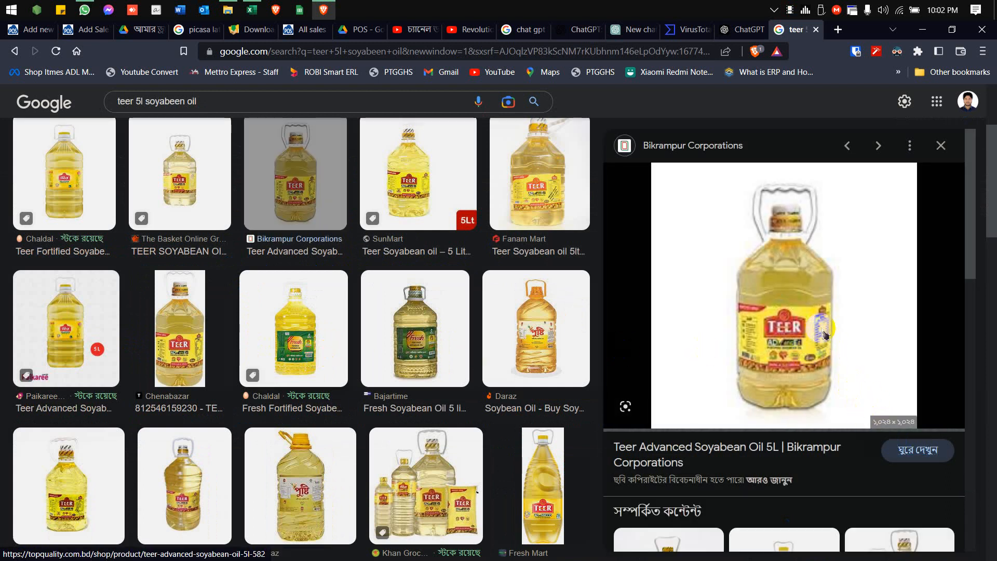
right_click(825, 335)
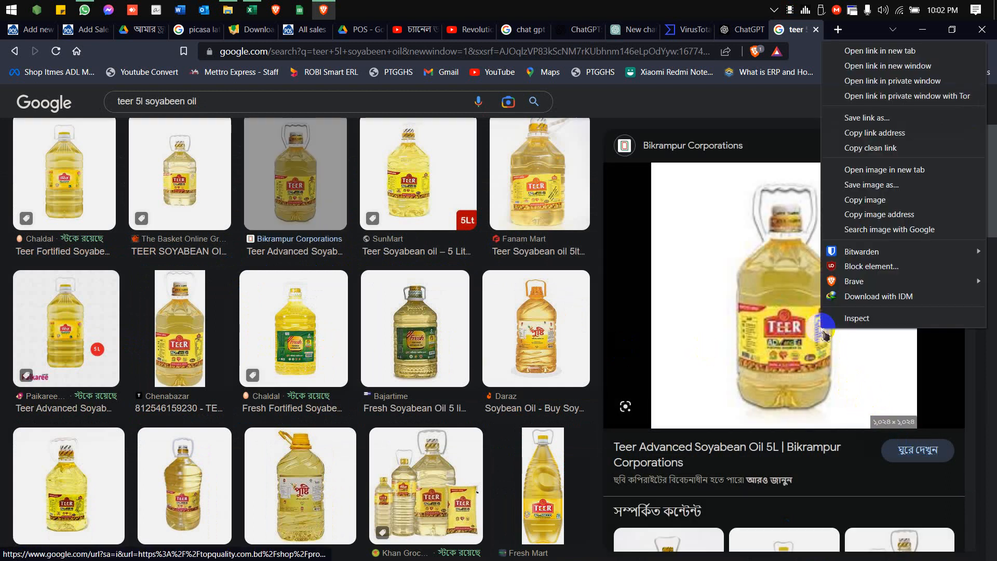
left_click(879, 190)
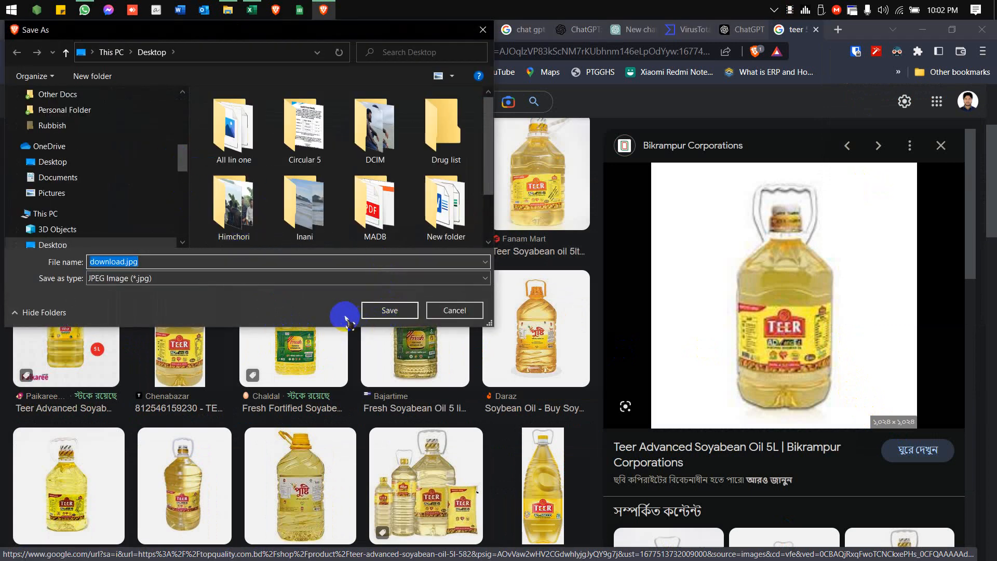
type("teer 5l")
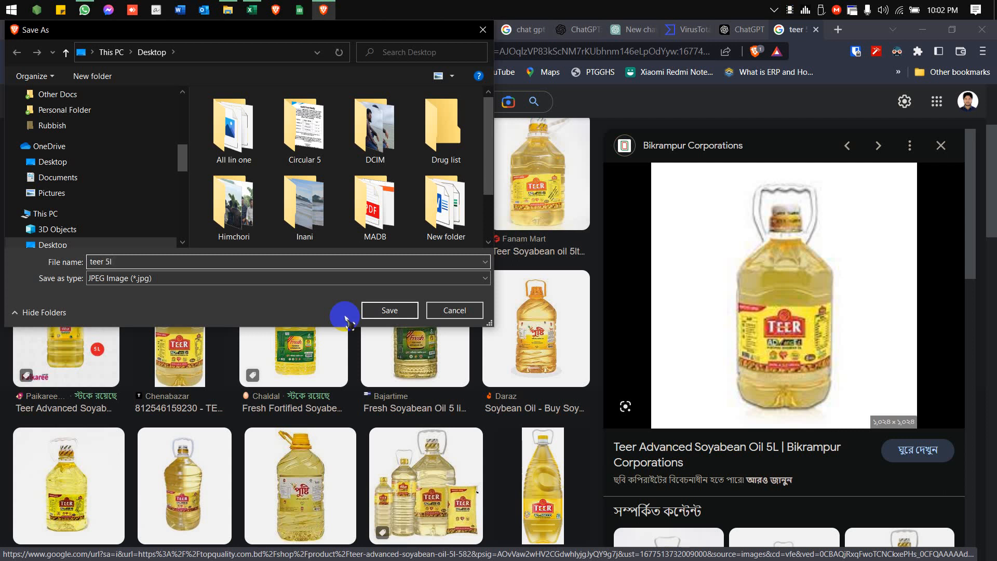
left_click(389, 313)
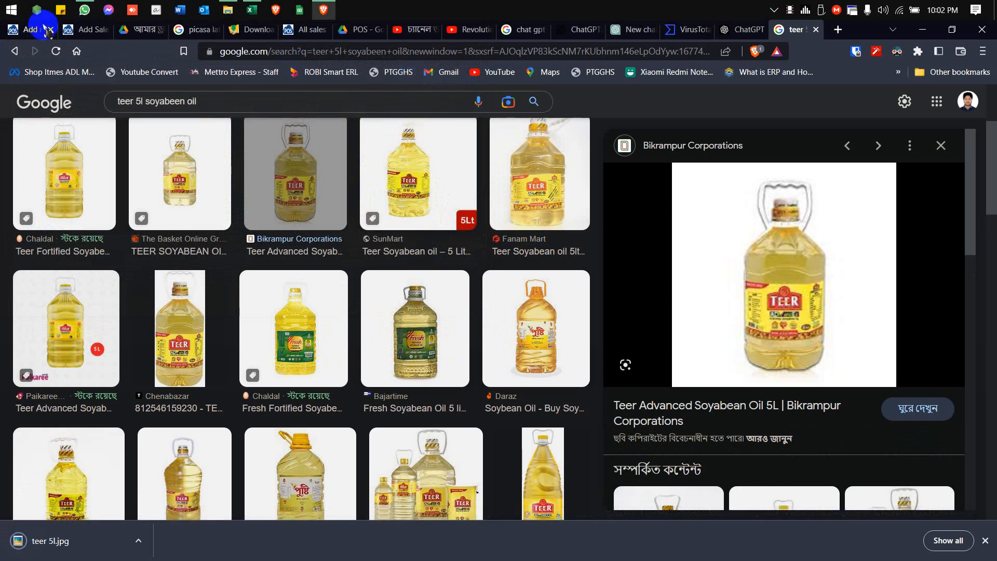
- Return to the new product form and upload teer 5l.jpg from the Desktop as the product image
left_click(46, 30)
left_click(944, 337)
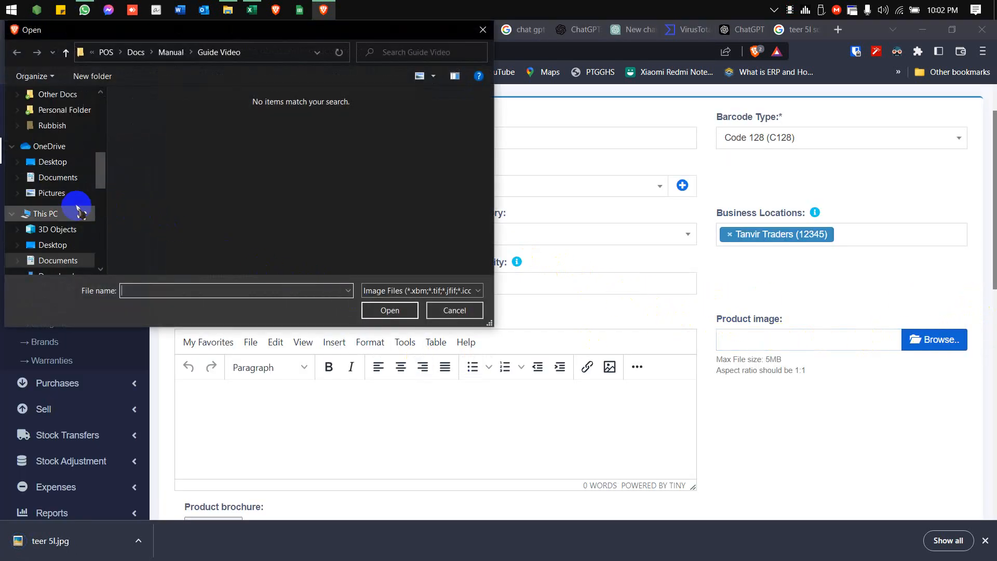
left_click(56, 246)
left_click(293, 268)
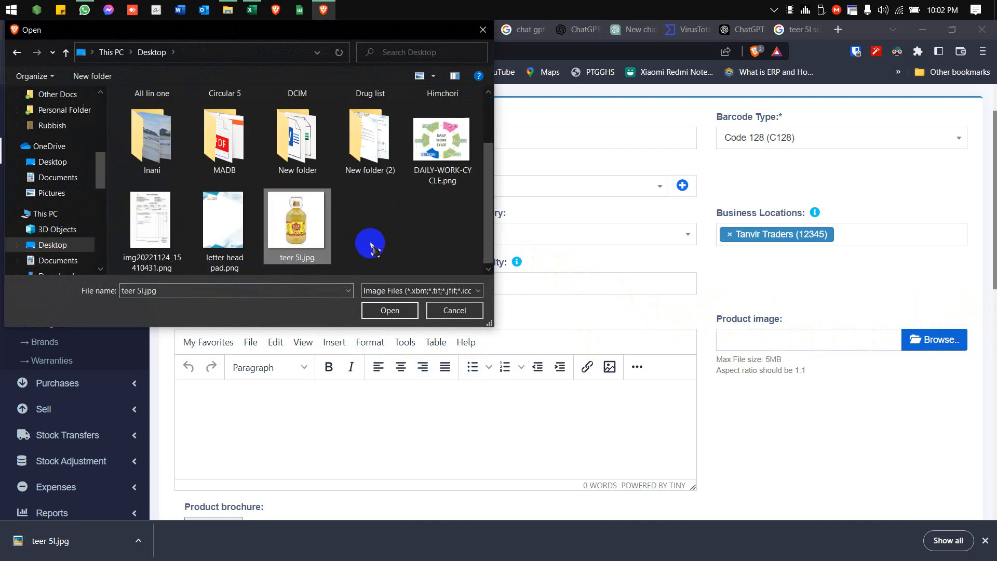
double_click(307, 245)
- Look over the form's description, brochure, weight, custom fields, applicable tax, product type and default price sections
scroll(669, 396, "down", 2)
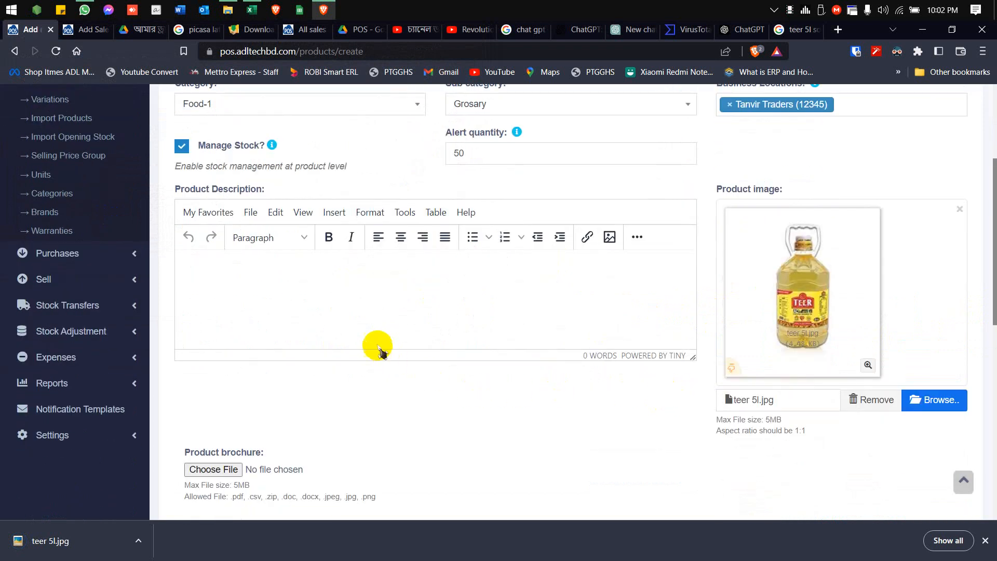
left_click(325, 273)
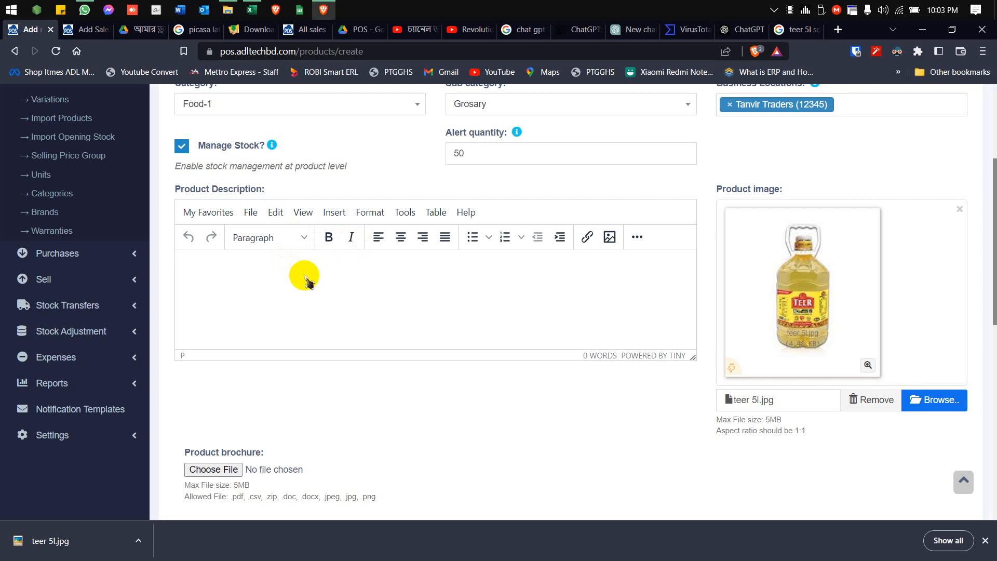
left_click(351, 238)
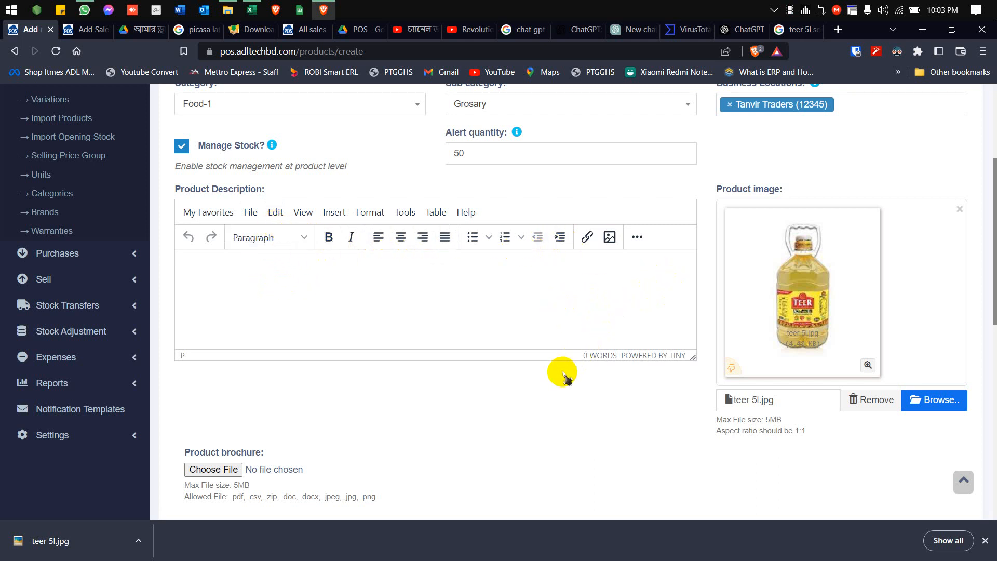
scroll(576, 383, "down", 4)
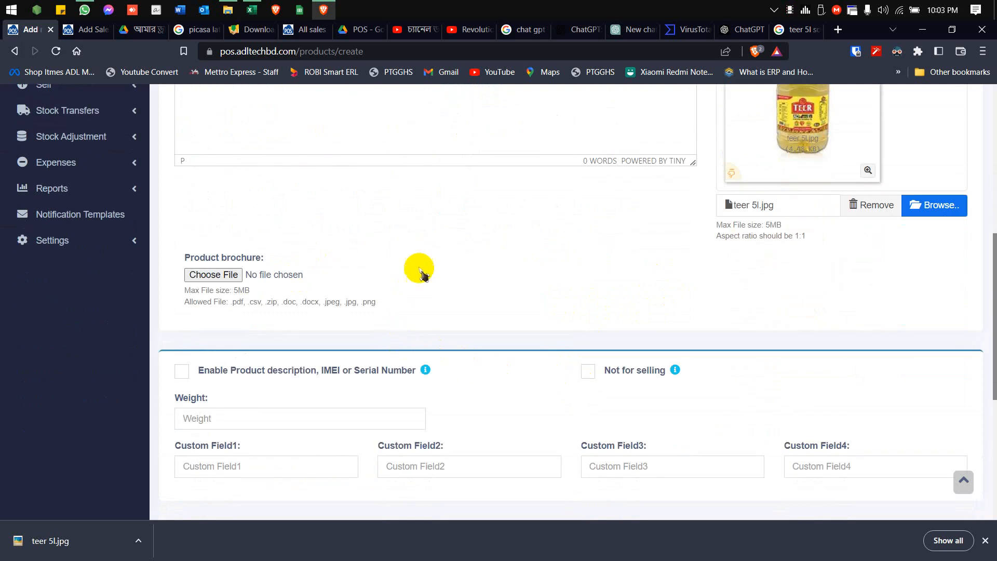
scroll(424, 255, "down", 3)
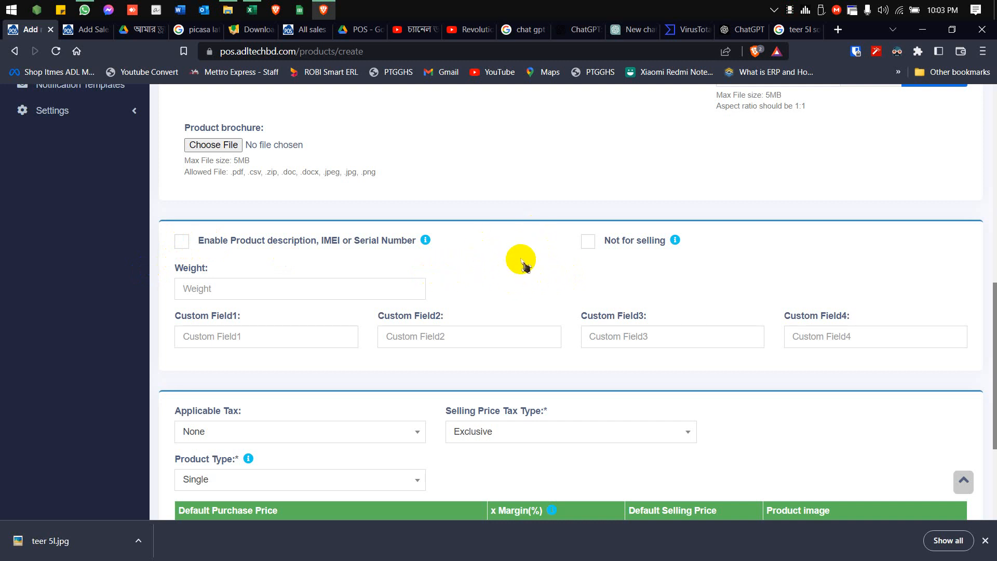
scroll(521, 259, "down", 2)
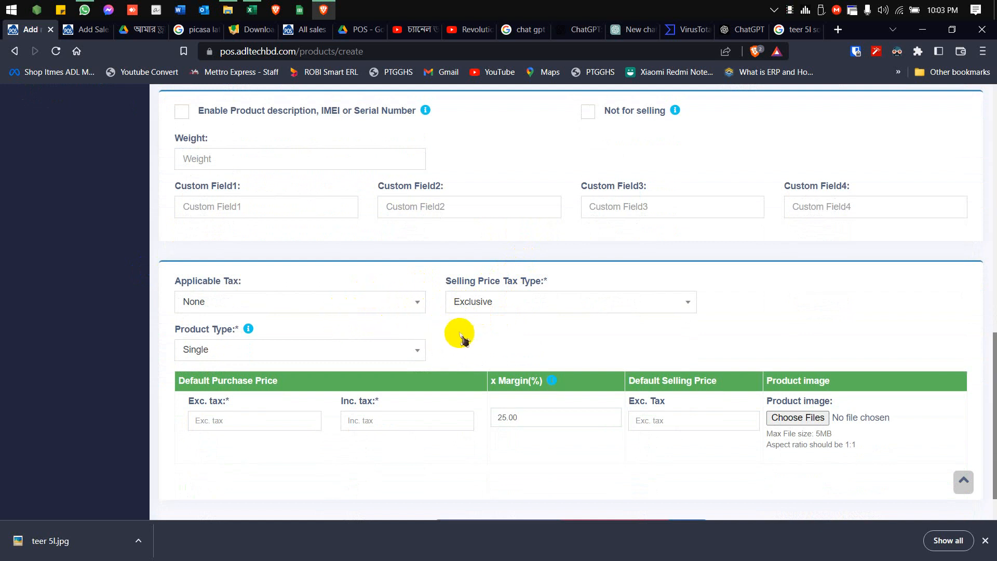
left_click(244, 303)
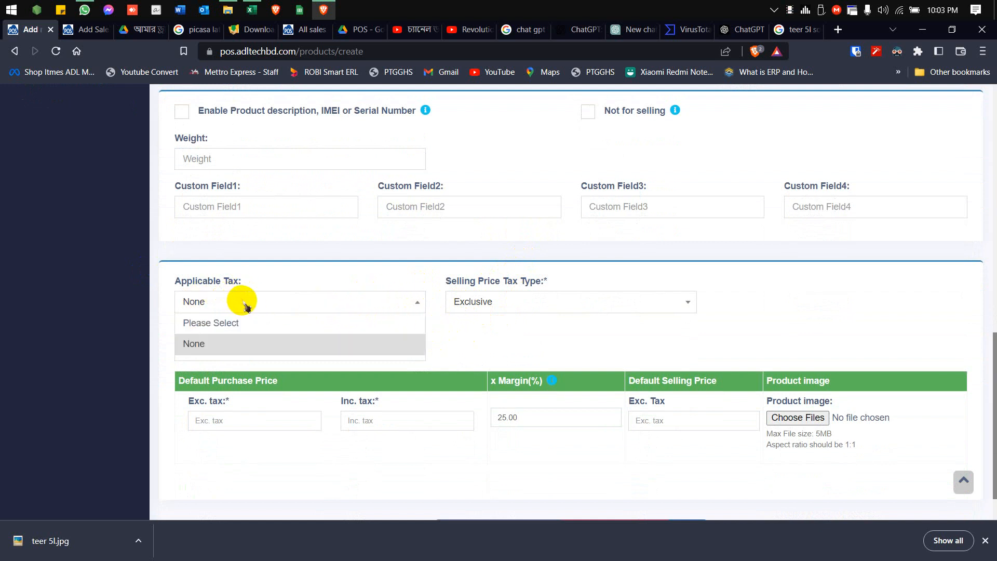
left_click(279, 279)
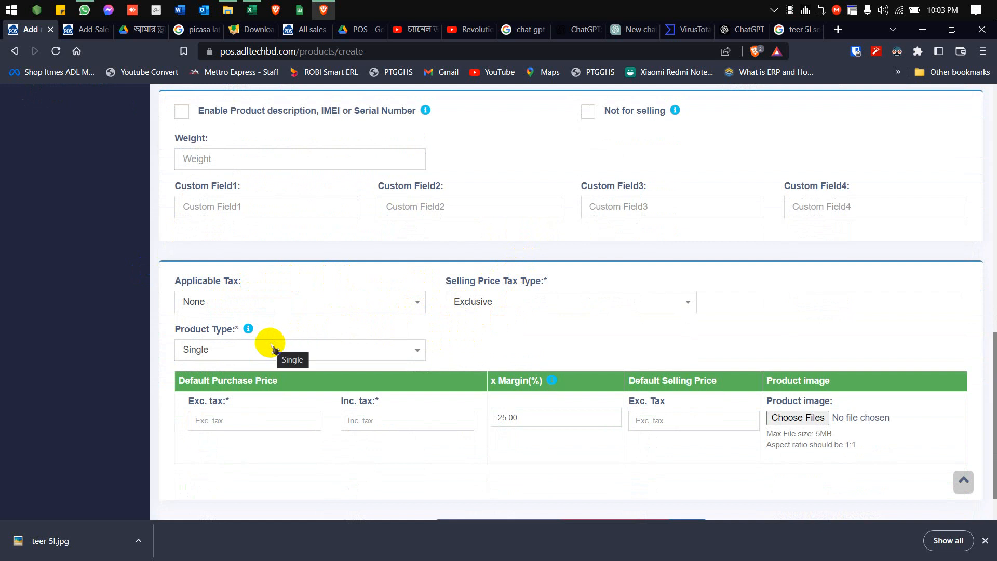
left_click(279, 349)
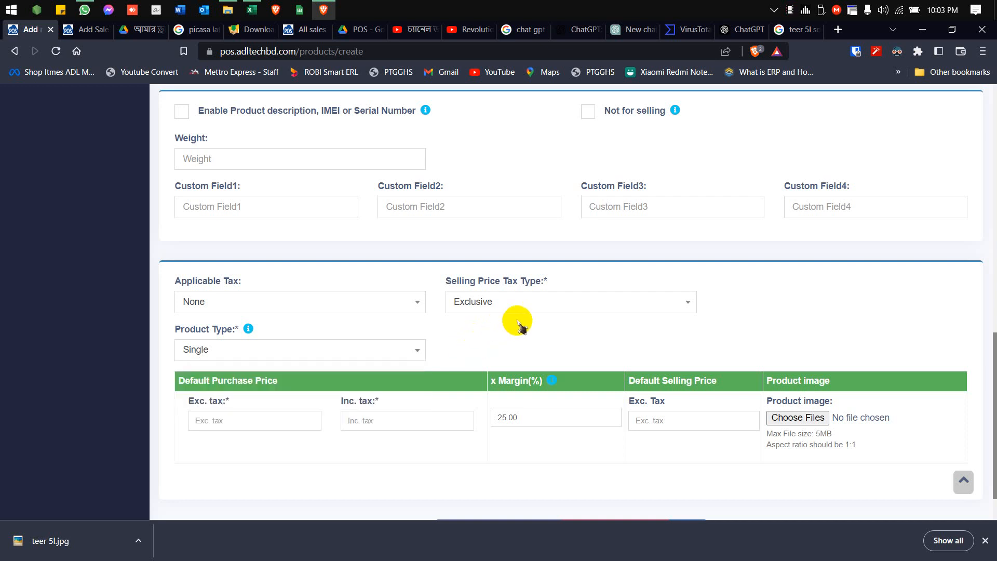
scroll(494, 338, "down", 1)
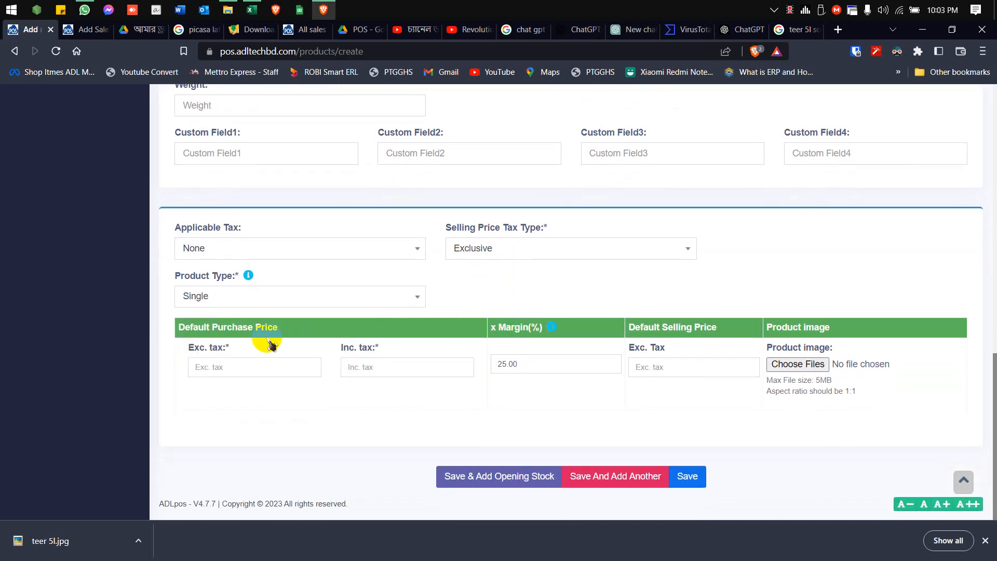
- Try to look up the purchase price on the seller's page for Teer Advanced Soyabean Oil 5L, and close that page
left_click(229, 372)
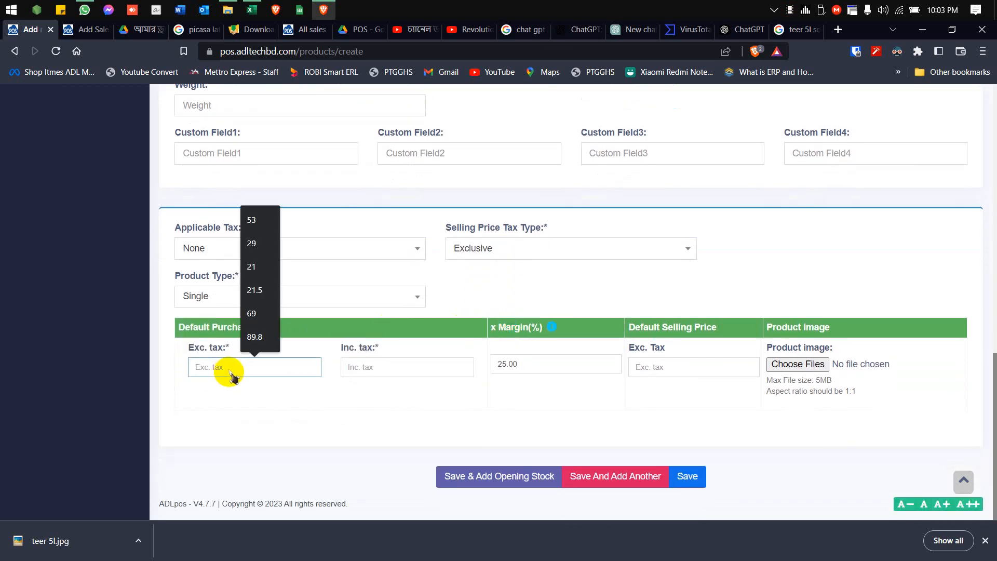
left_click(795, 30)
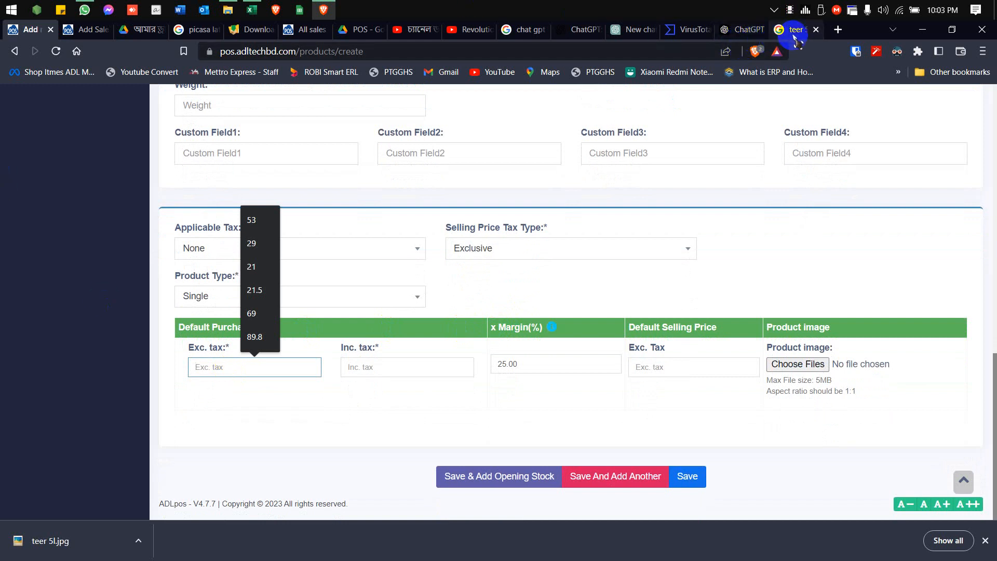
left_click(930, 413)
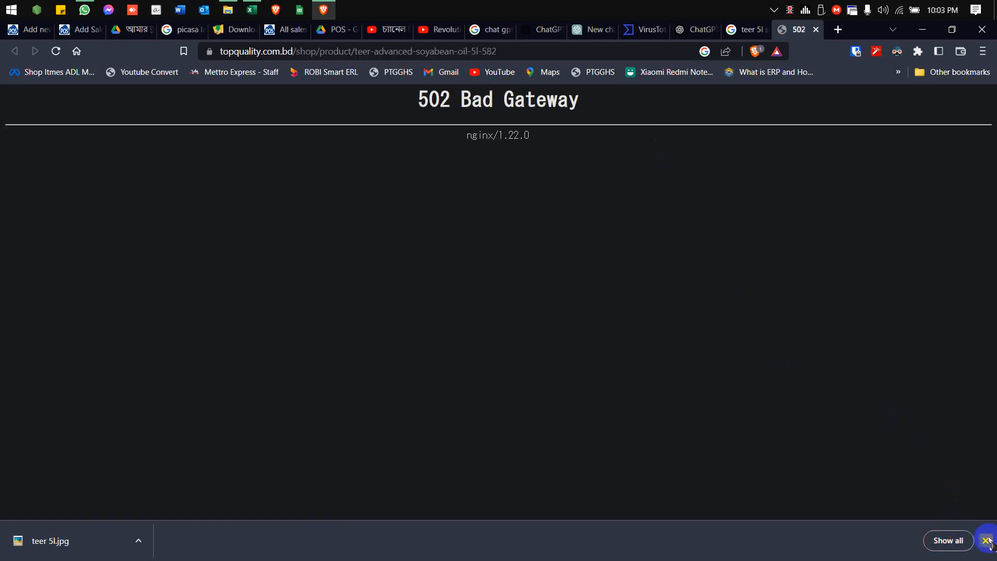
left_click(987, 540)
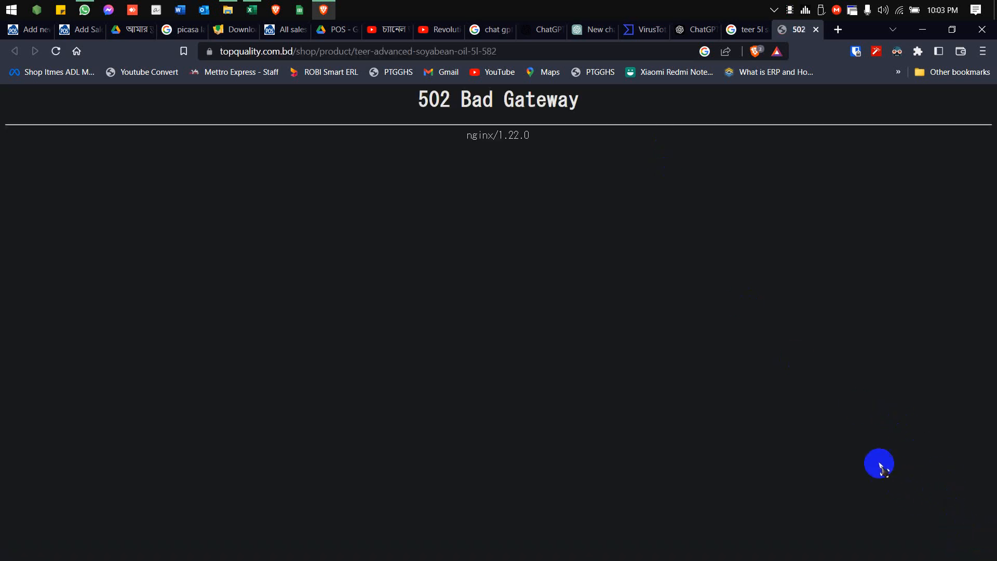
left_click(816, 30)
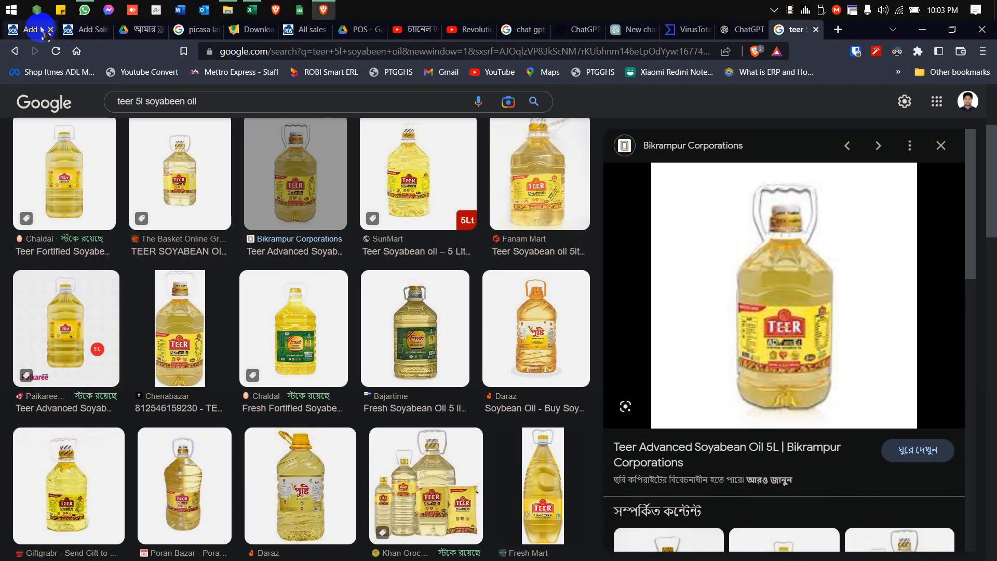
- Return to the new product form and set the default purchase price excluding tax to 1700 and the default selling price to 1850
left_click(36, 28)
left_click(256, 409)
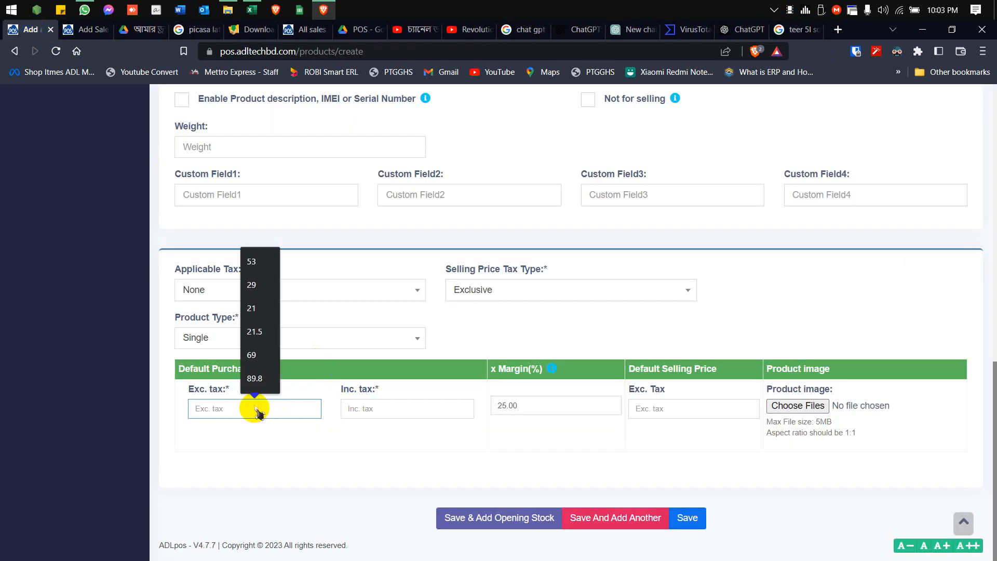
type("1700")
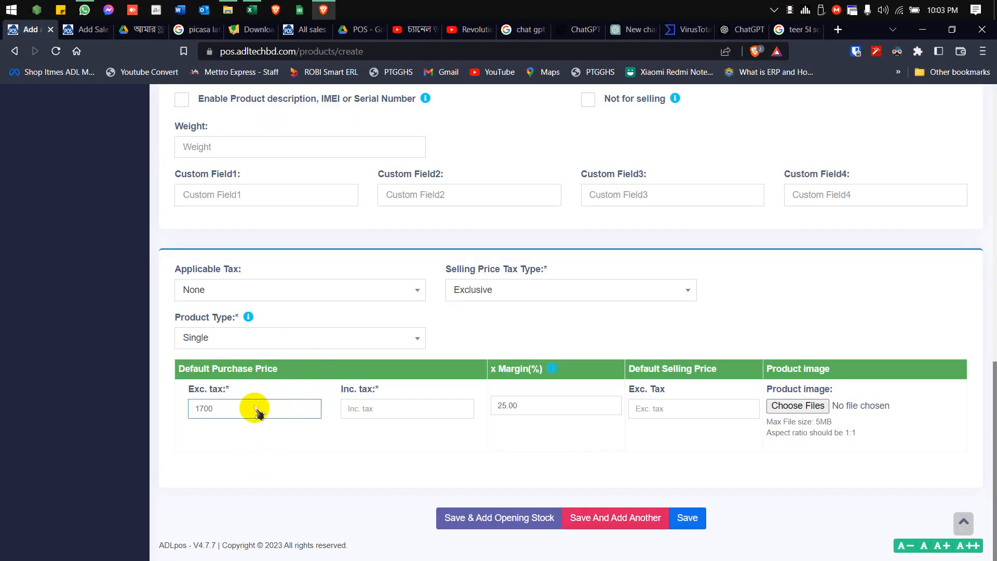
left_click(672, 413)
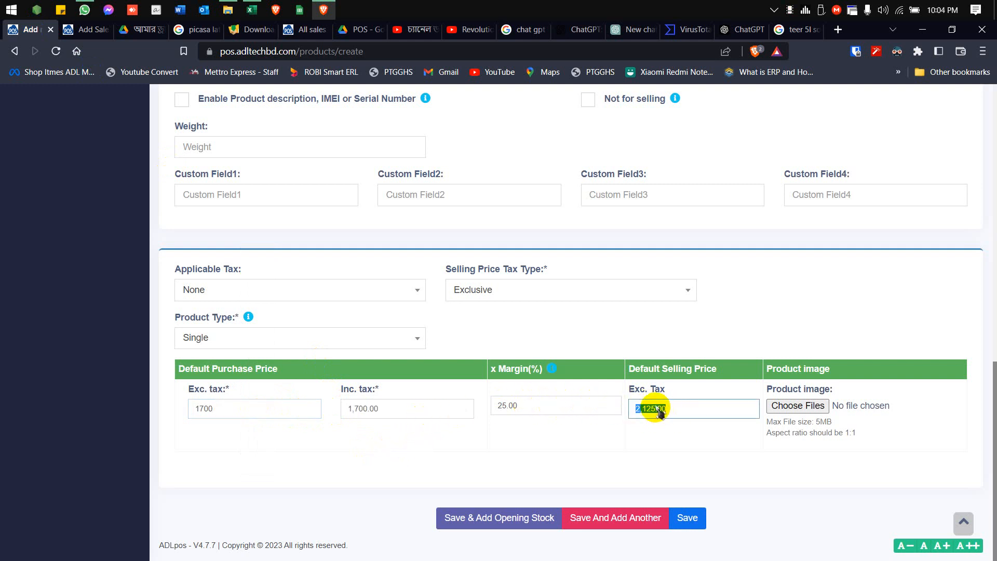
type("1850")
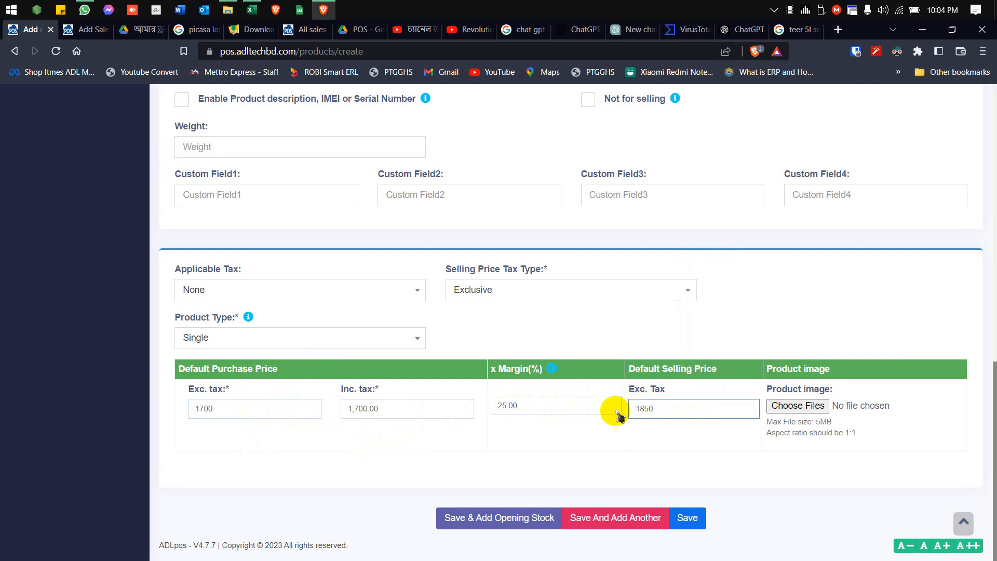
left_click(500, 409)
left_click_drag(500, 409, 520, 410)
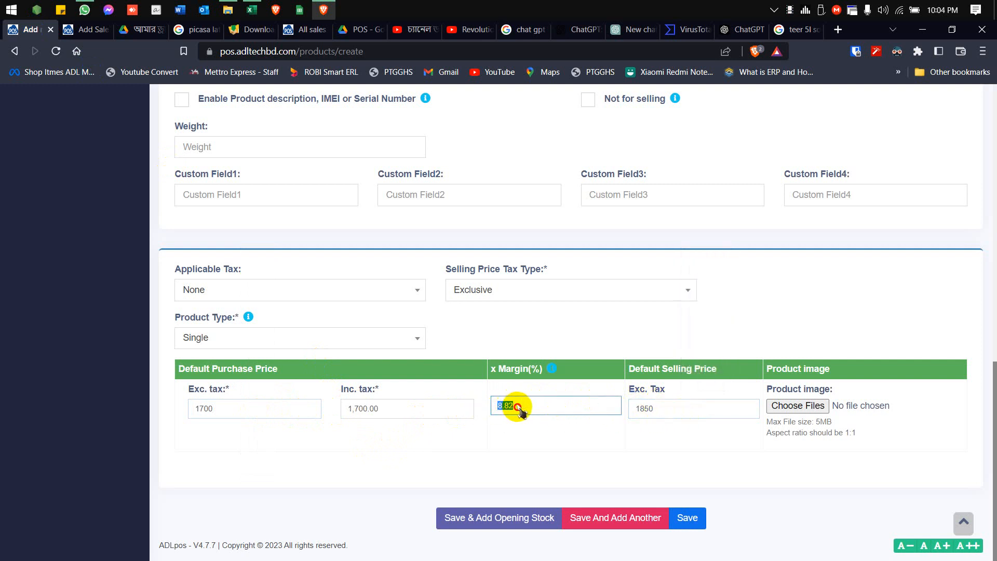
double_click(644, 408)
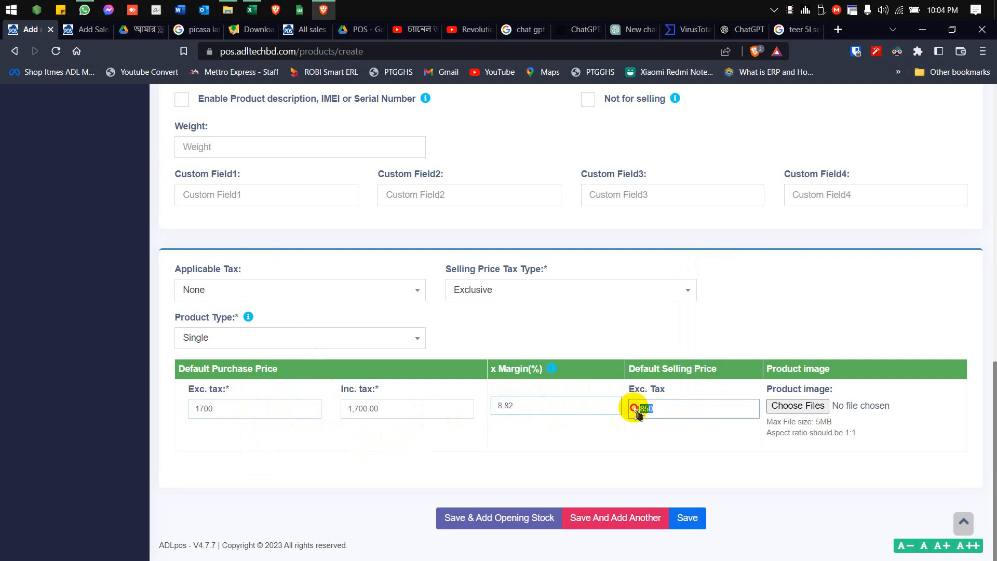
left_click(611, 442)
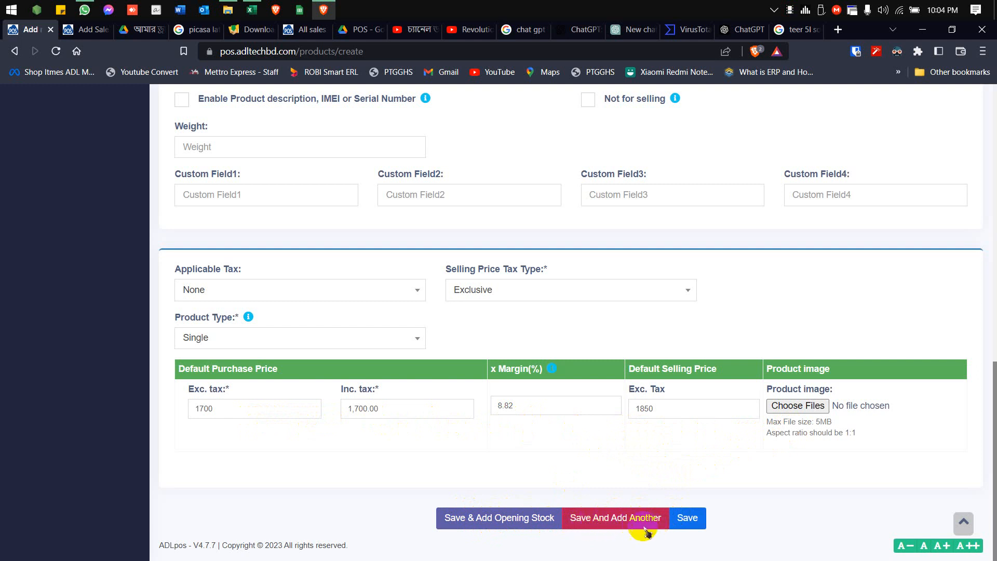
- Save the product, continue to its opening stock, and enter 73 as the remaining quantity of Teer Soyabeen Oil 5L
left_click(487, 520)
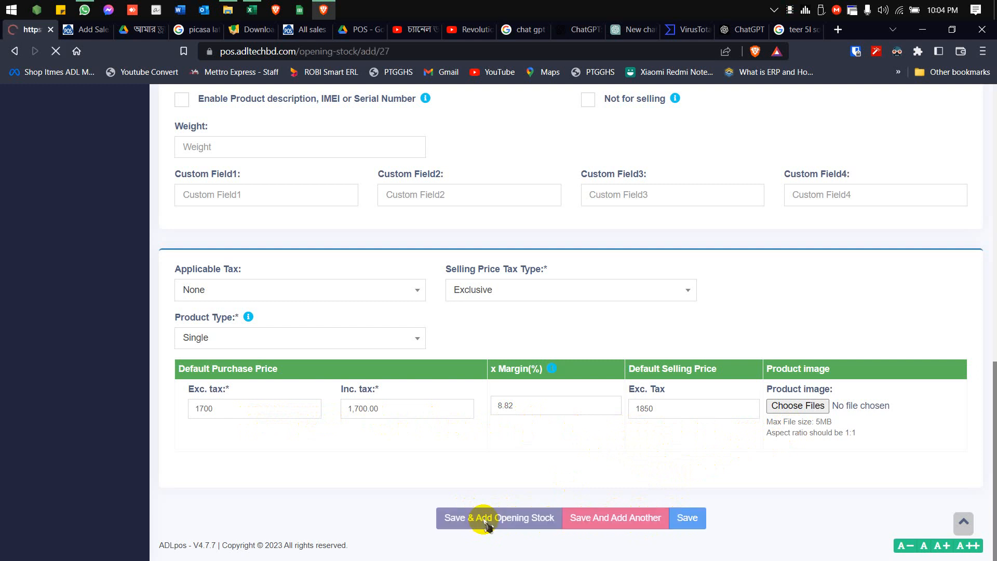
left_click(322, 245)
left_click_drag(322, 245, 260, 248)
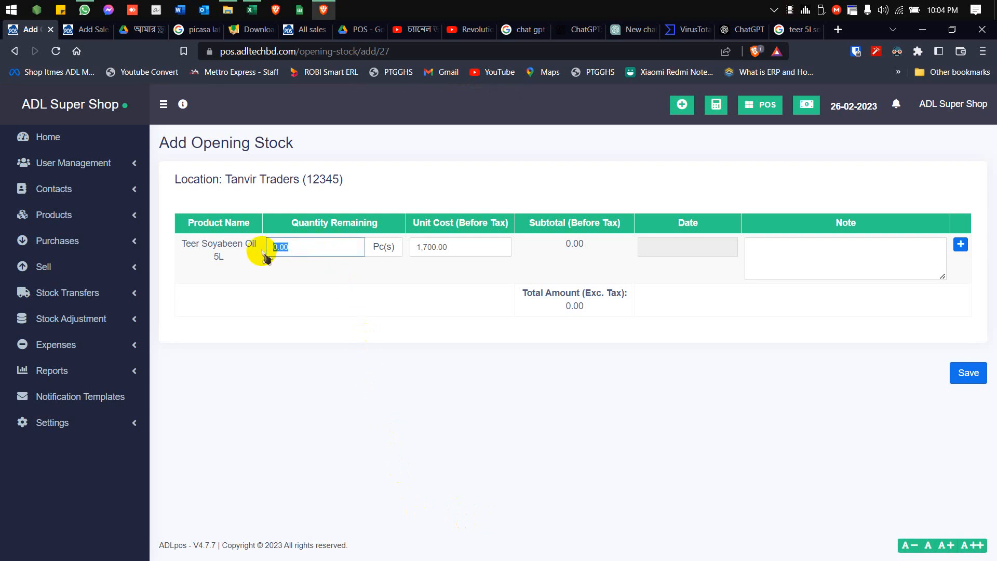
left_click(322, 255)
left_click_drag(318, 254, 231, 250)
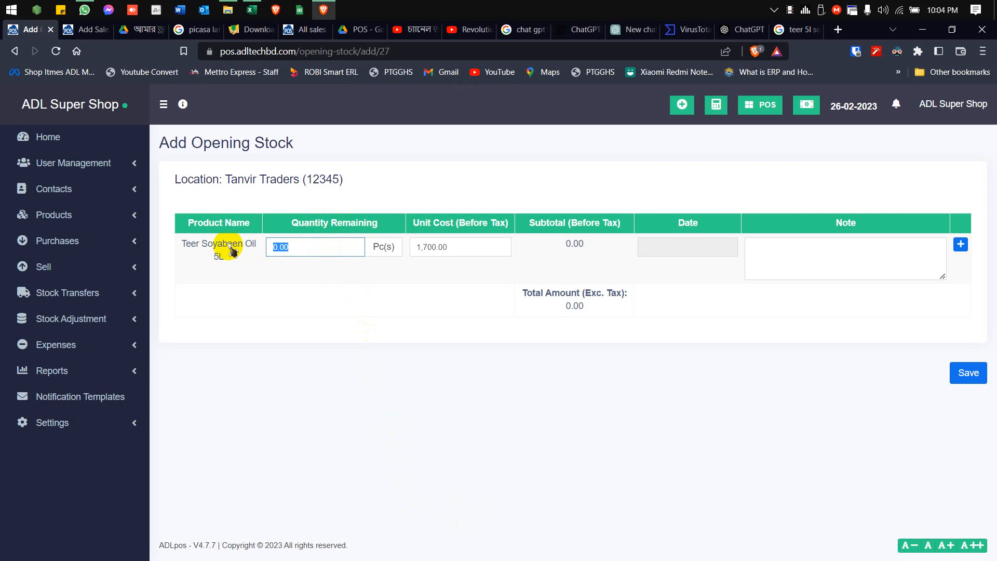
left_click(413, 310)
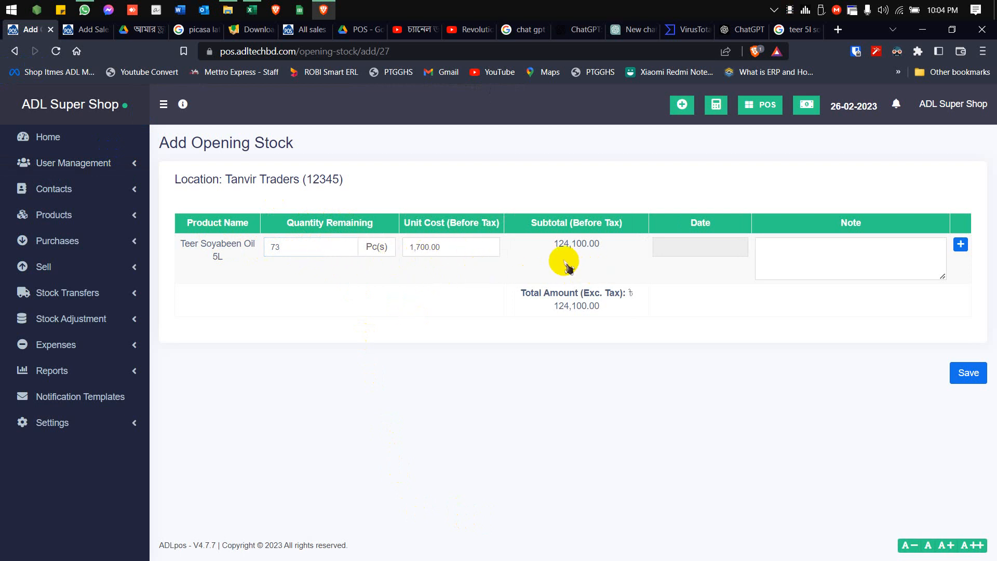
left_click_drag(555, 246, 598, 247)
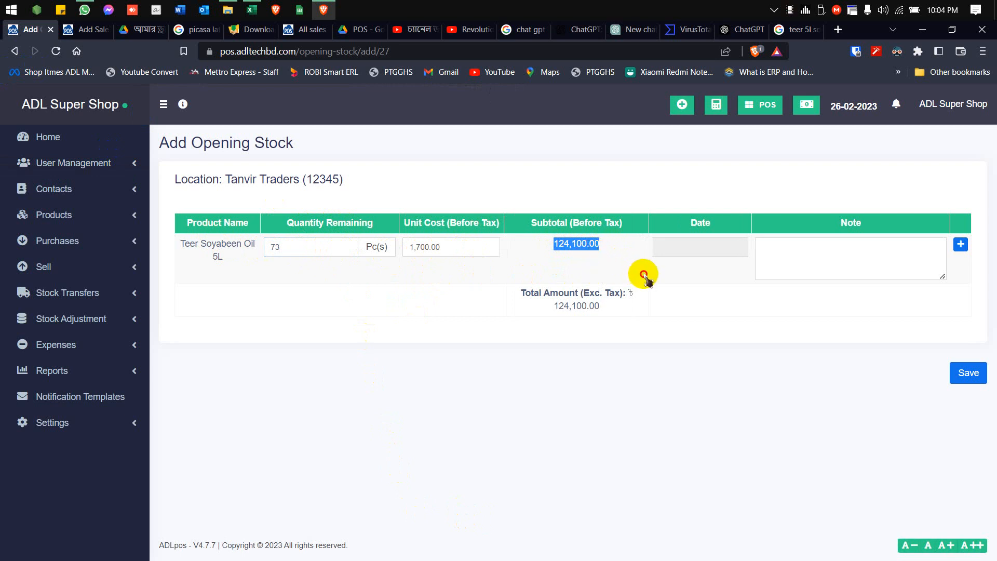
- Set the opening stock date to 20-02-2023 and save the opening stock
left_click(707, 253)
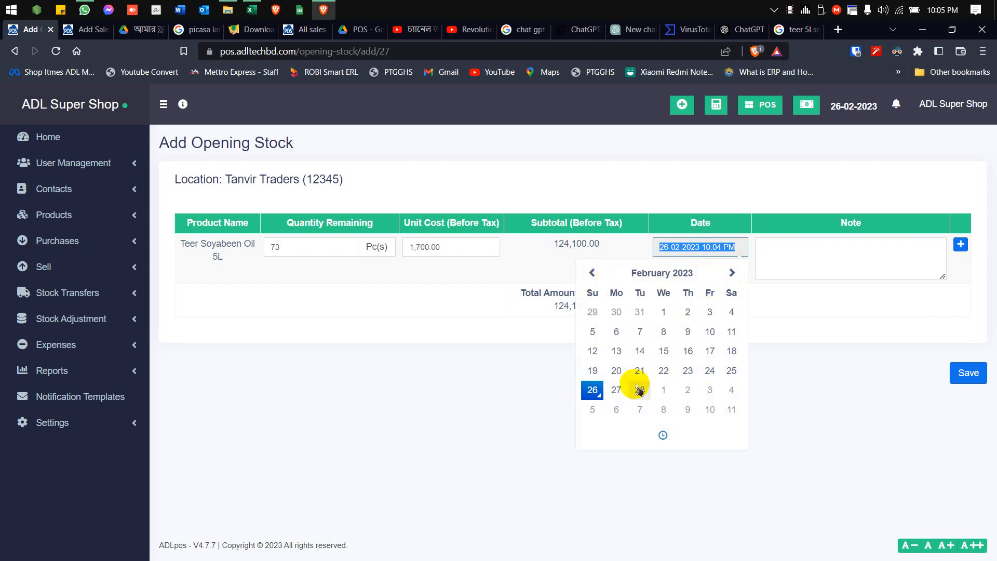
left_click(617, 370)
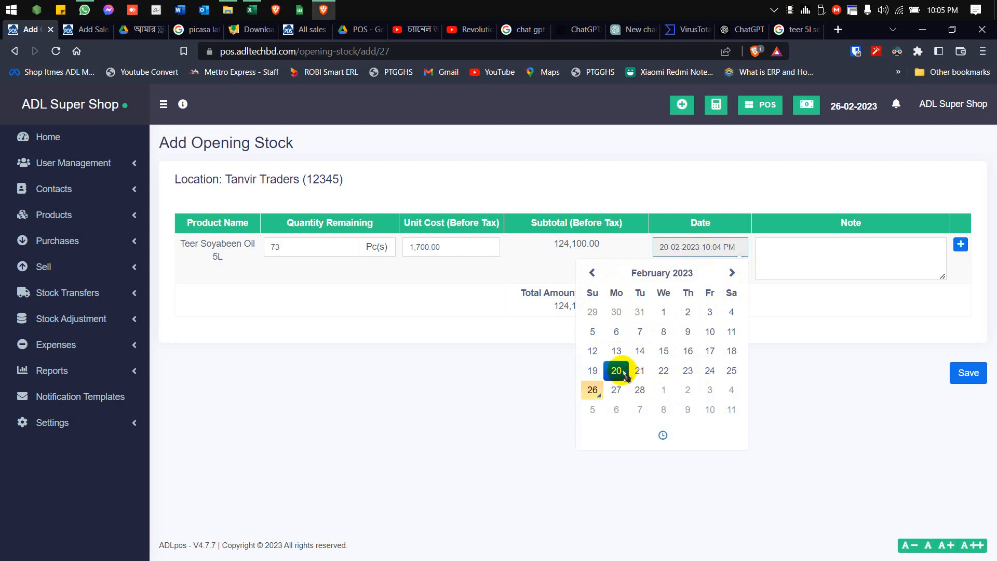
left_click(772, 323)
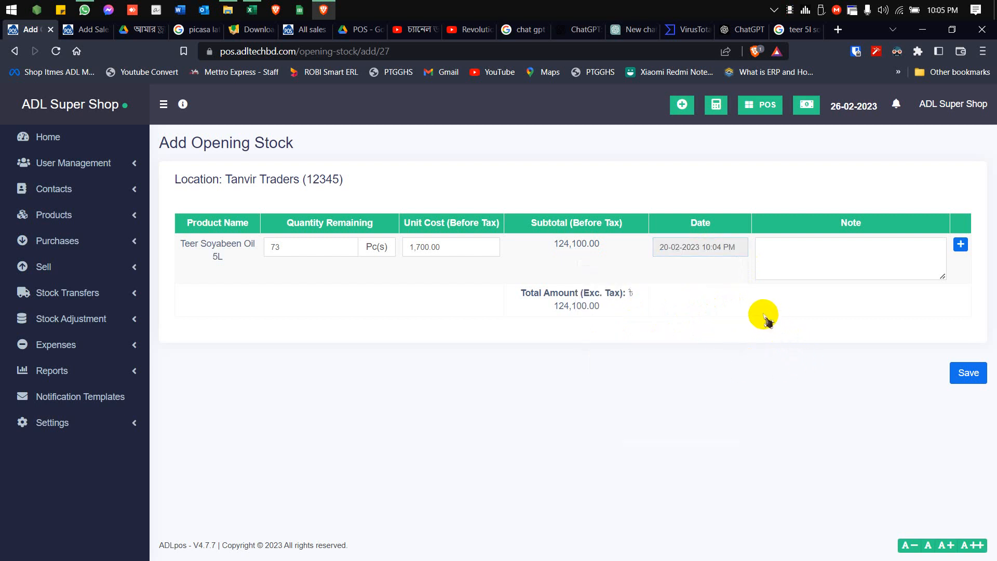
left_click(970, 374)
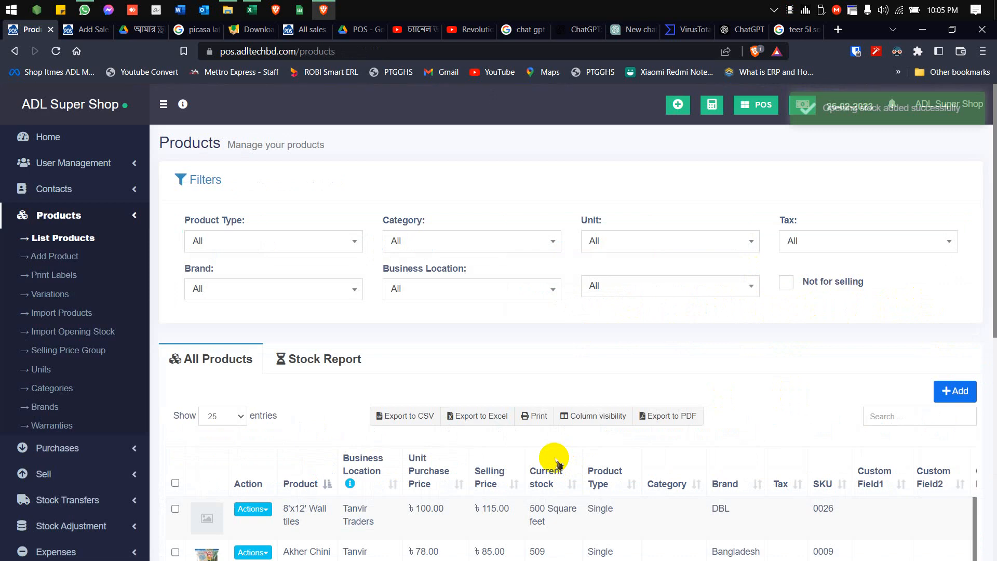
- Search the product list for "te" to find the new Teer Soyabeen Oil 5L entry
scroll(556, 463, "down", 8)
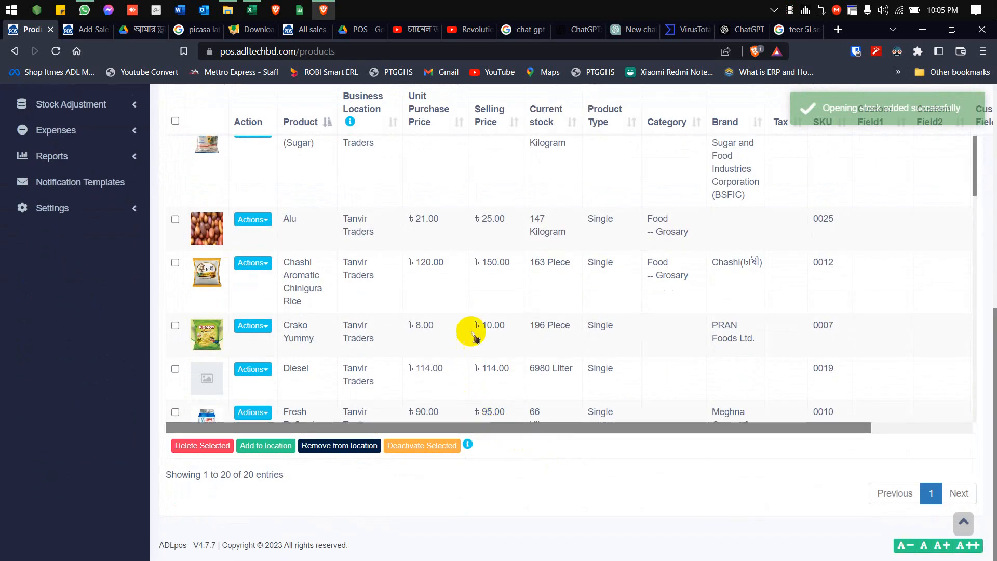
scroll(466, 358, "up", 5)
left_click(903, 254)
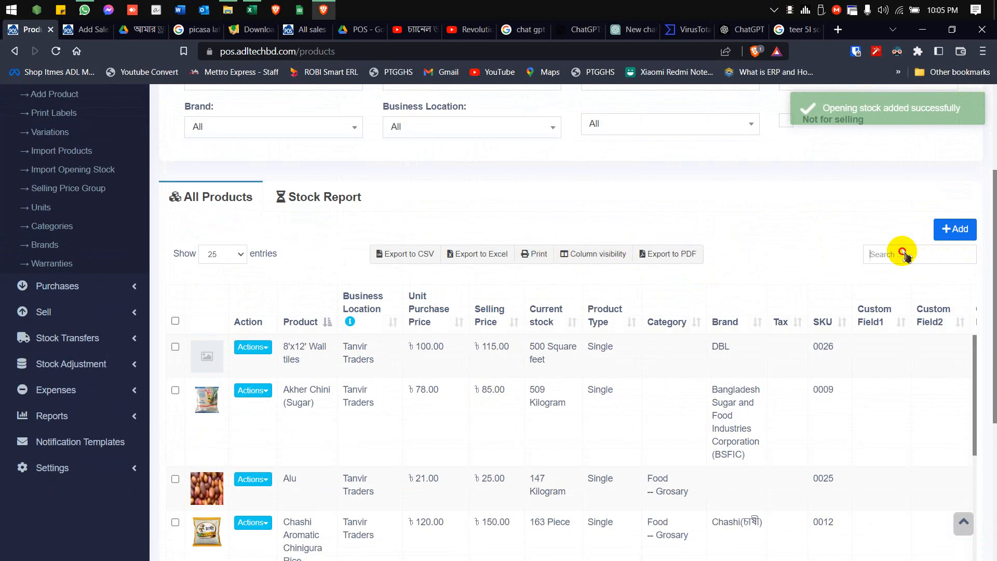
type("t")
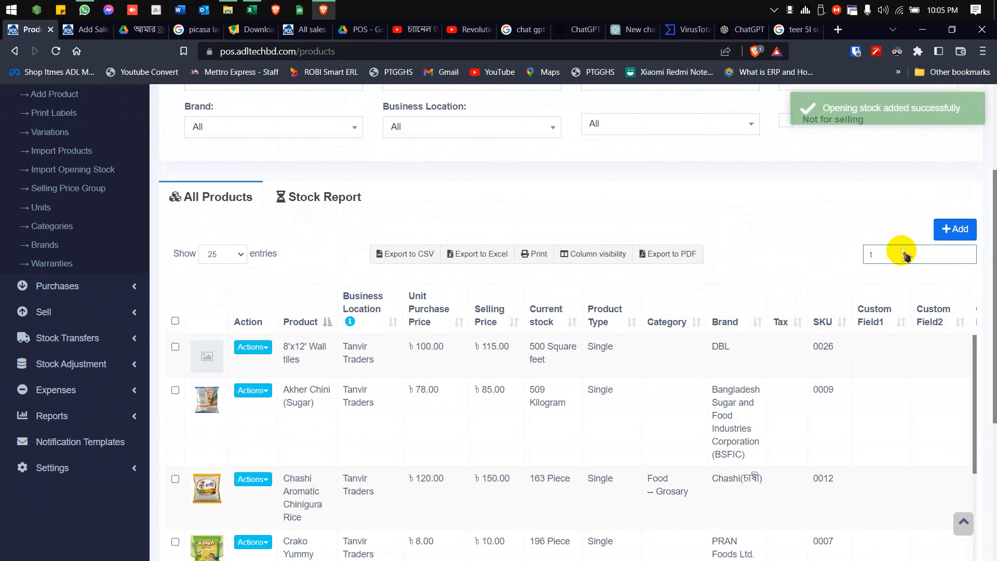
type("e")
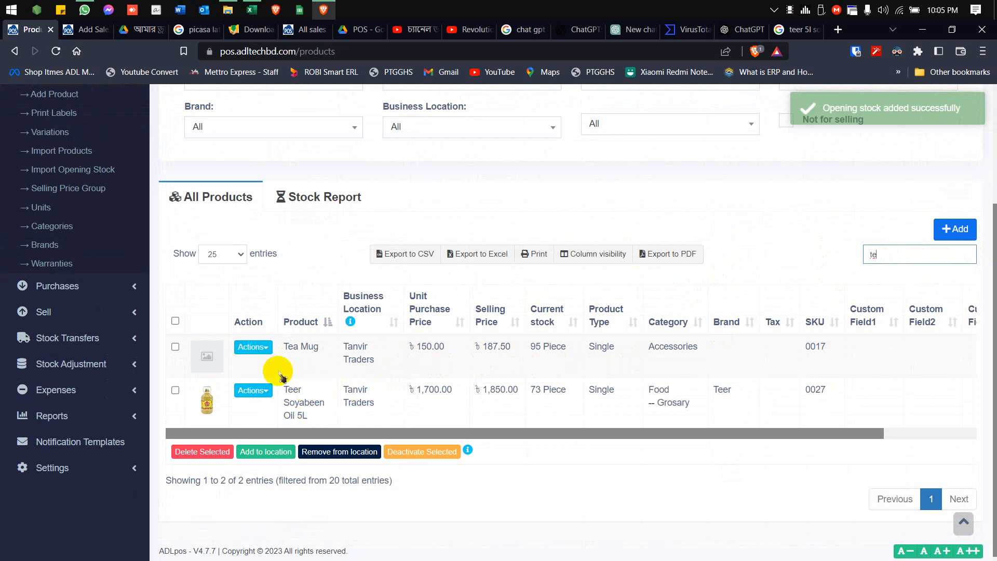
left_click_drag(962, 249, 829, 252)
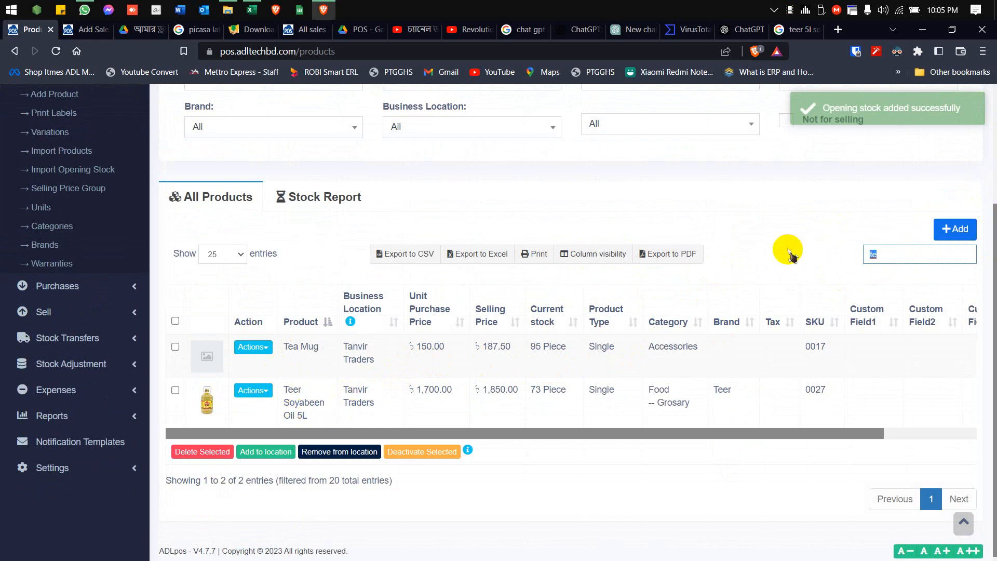
- View the product details of Teer Soyabeen Oil 5L, close them, and look over the other actions available for it
left_click(253, 391)
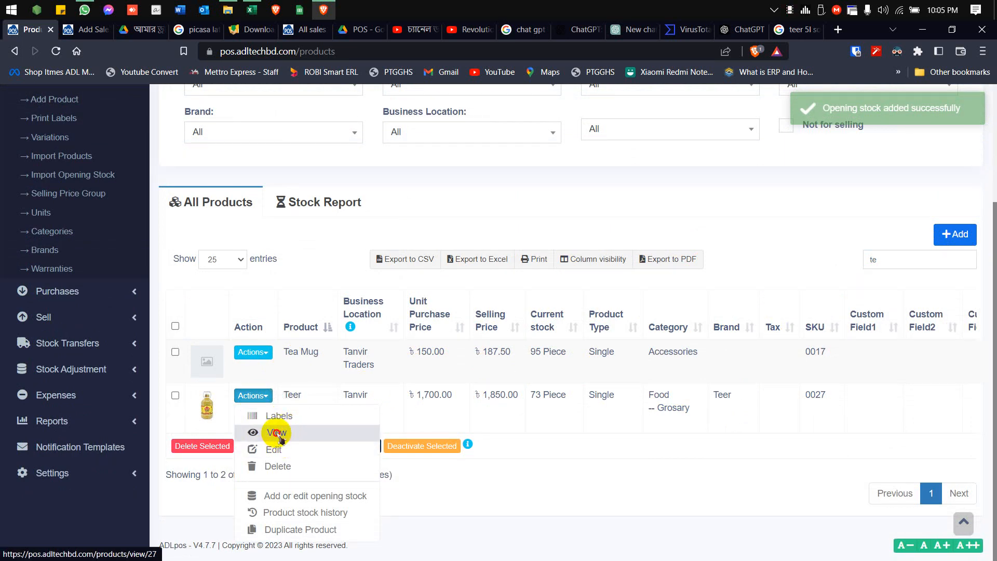
left_click(294, 439)
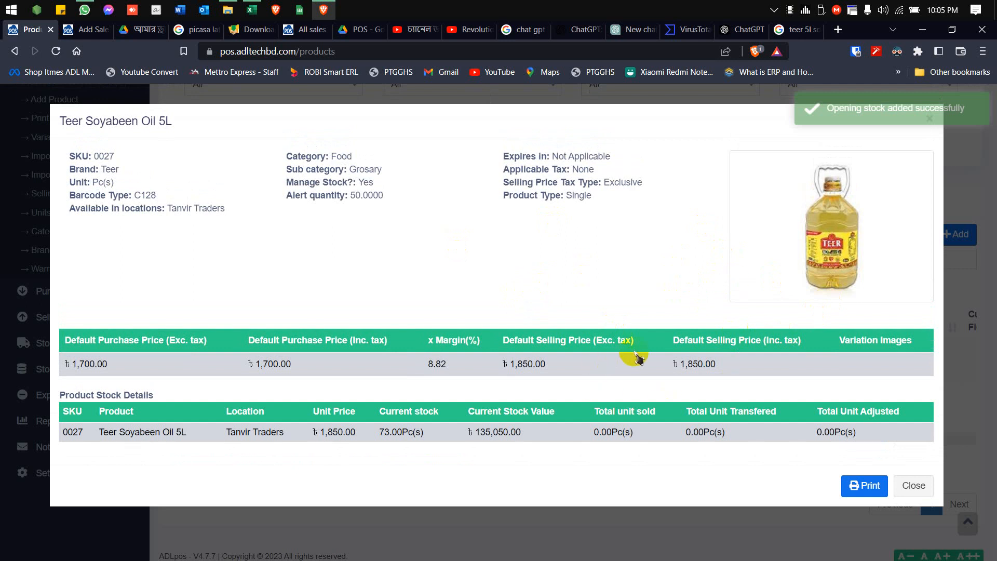
left_click(914, 491)
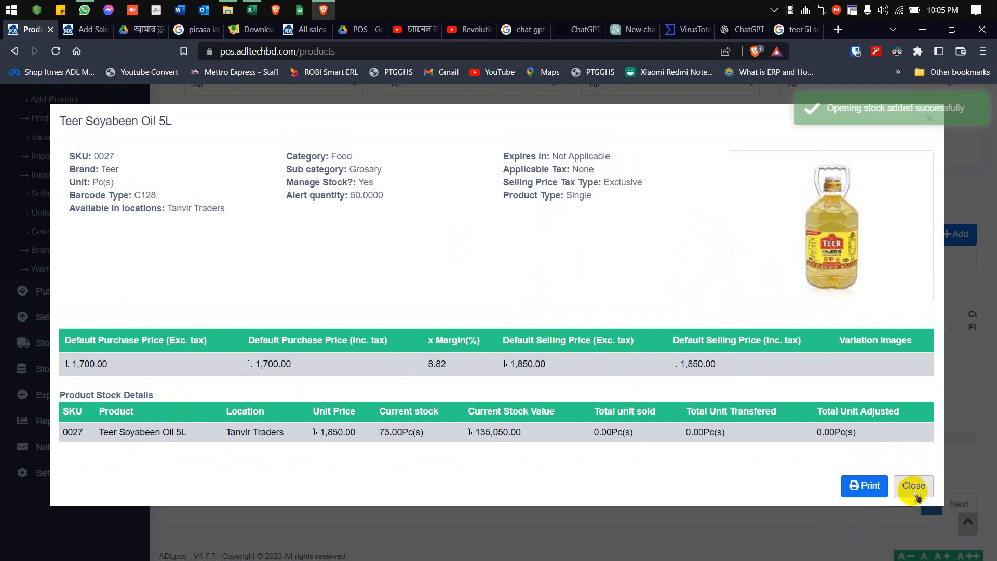
left_click(872, 491)
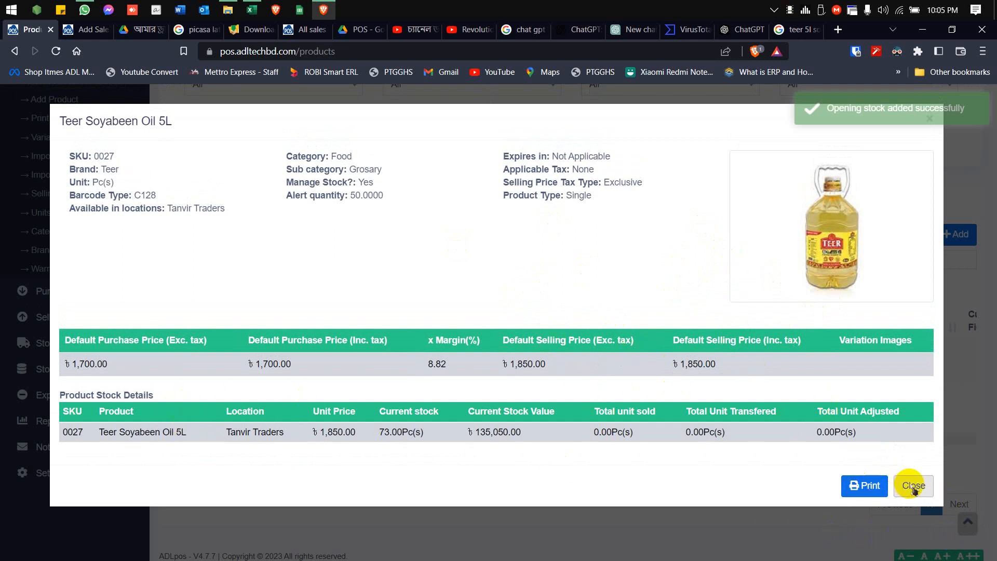
left_click(912, 486)
left_click(255, 396)
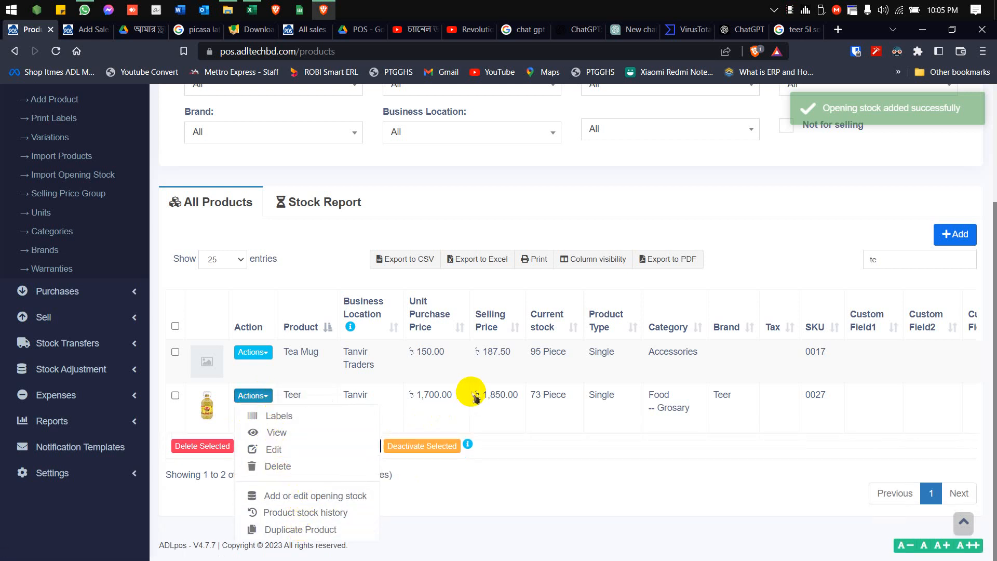
left_click(552, 464)
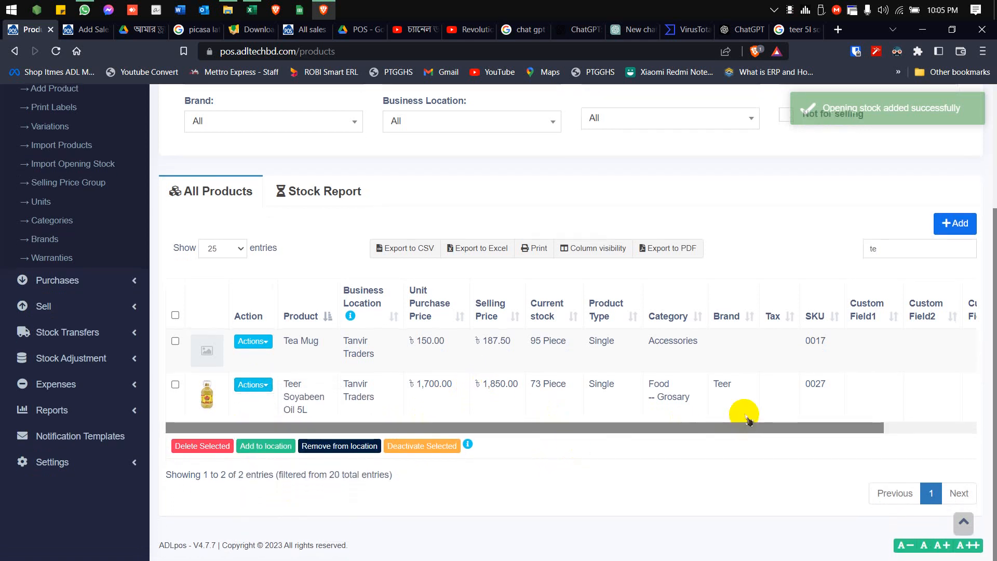
- Add Teer Soyabeen Oil 5L to the products for label printing and look over the label information and barcode settings
scroll(122, 246, "up", 3)
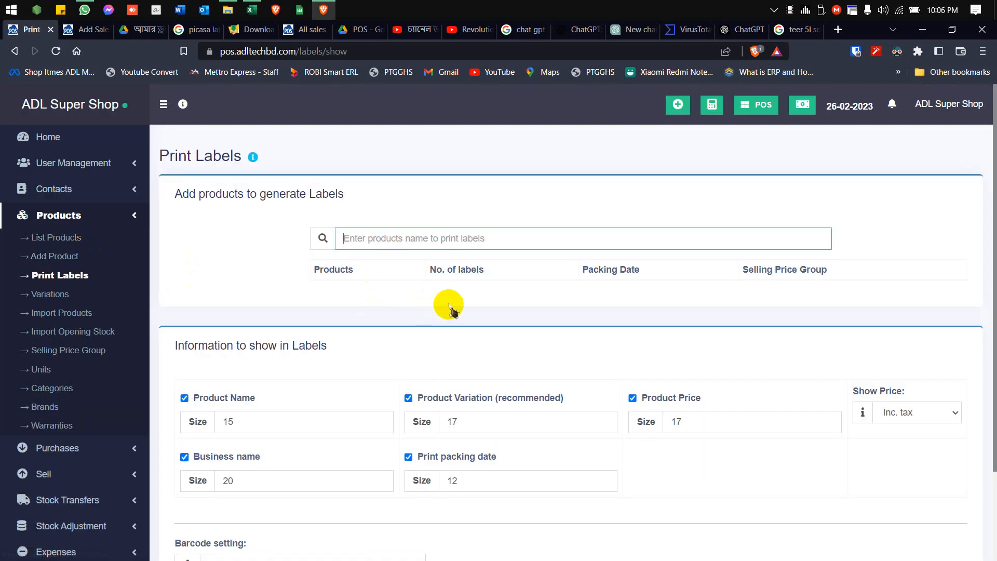
type("te")
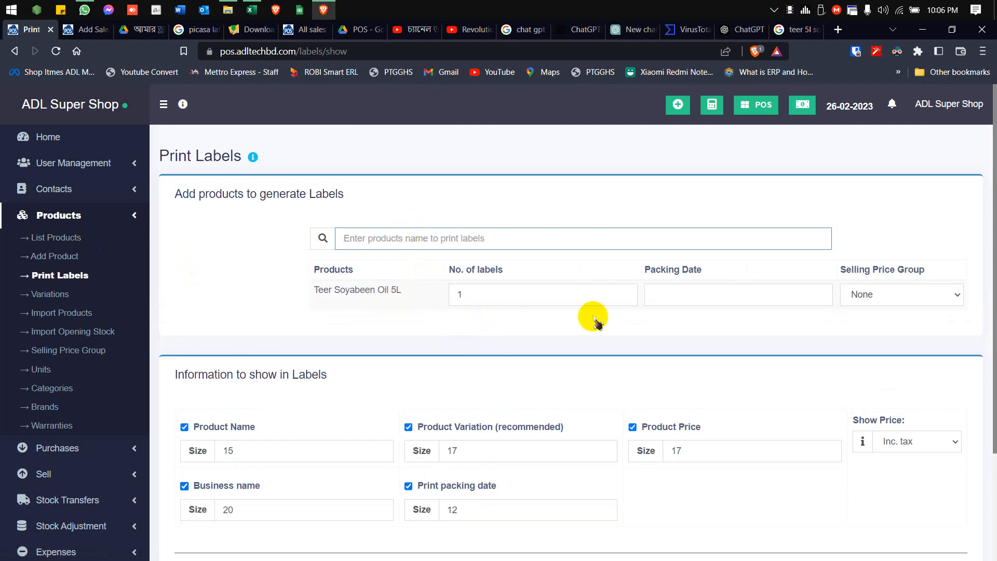
key("Tab")
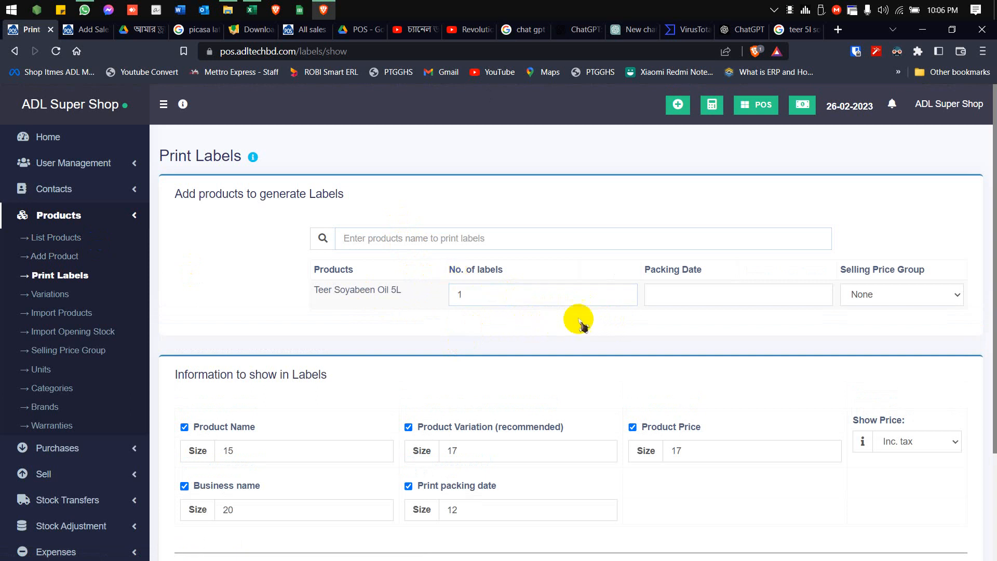
scroll(675, 337, "down", 3)
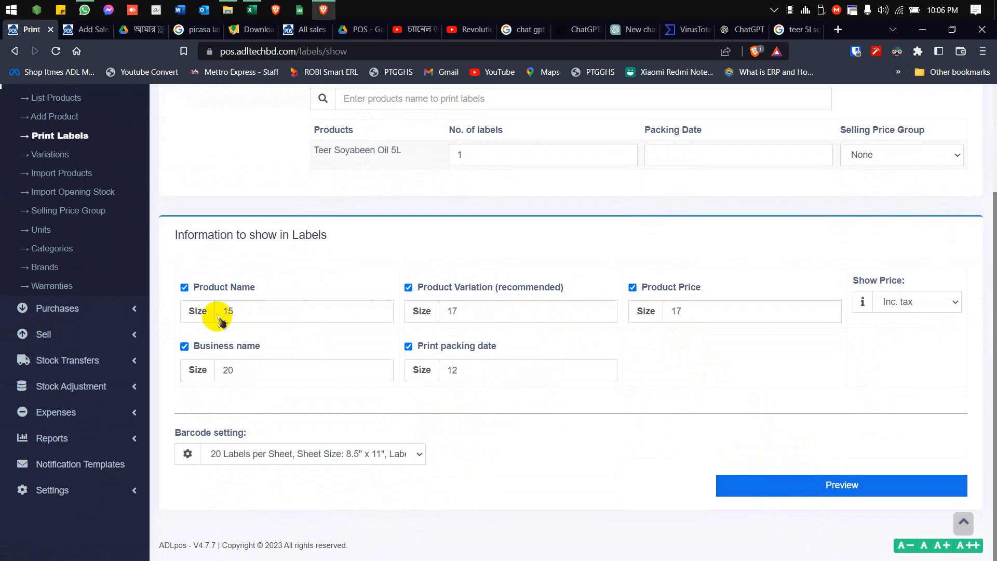
scroll(156, 272, "up", 3)
left_click(59, 276)
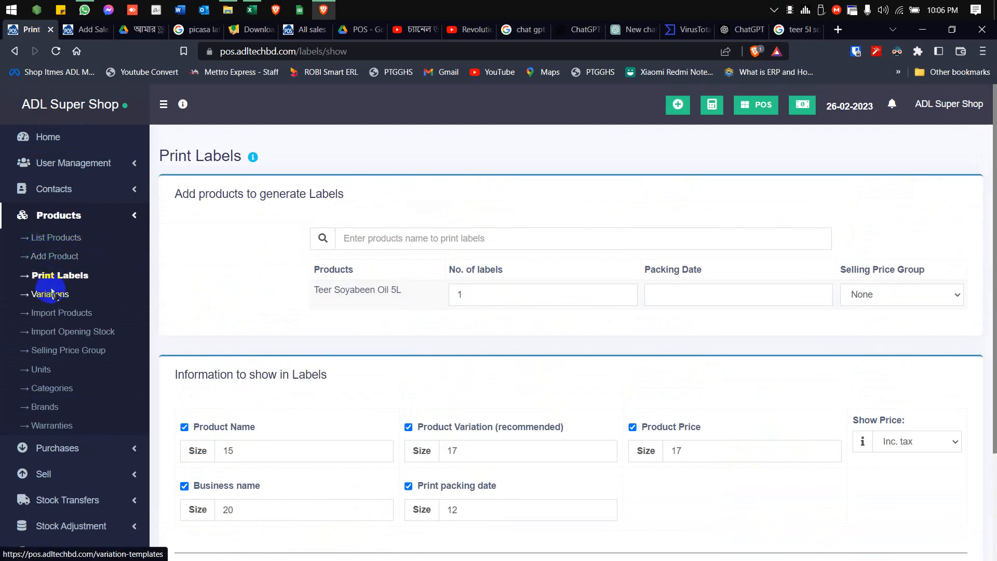
- Open the list of product variations
left_click(50, 294)
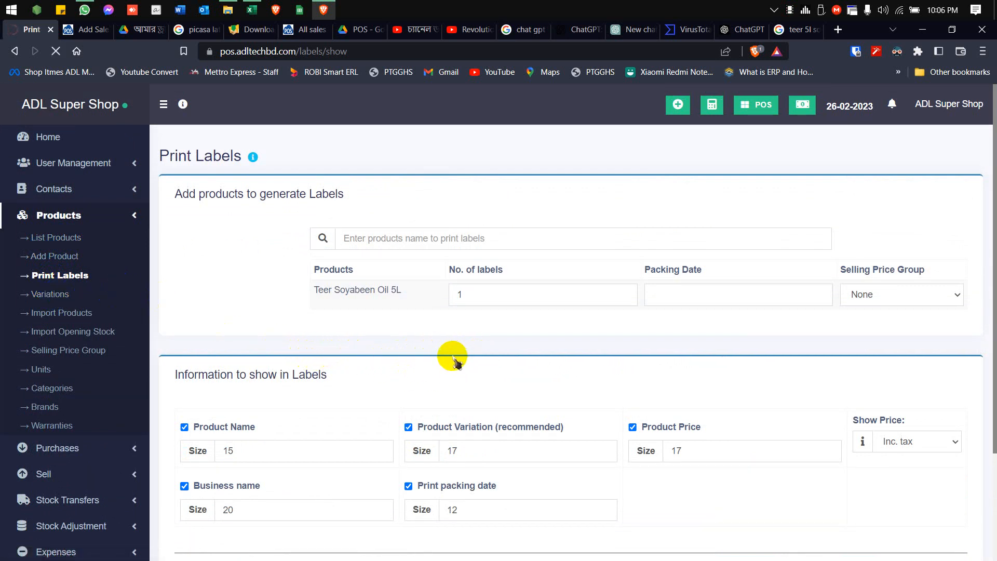
left_click(57, 314)
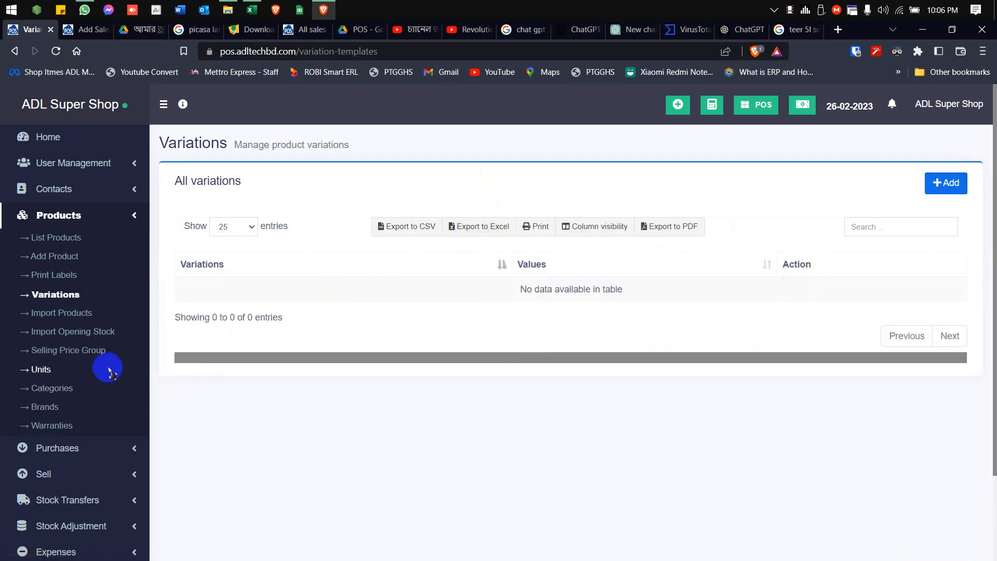
left_click(92, 354)
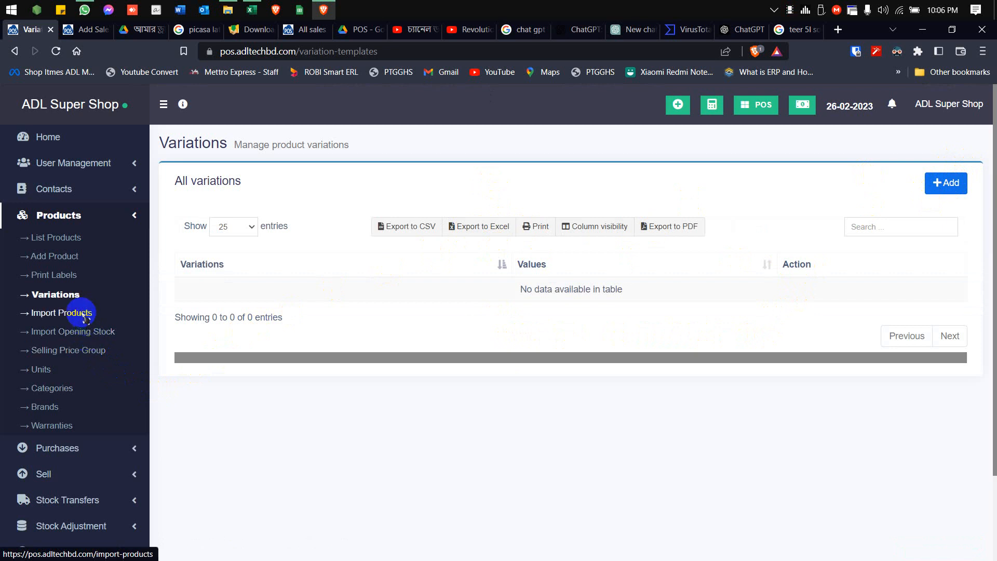
- Open the product import page, check its template download, and look over the contact options before returning to the product options
left_click(114, 313)
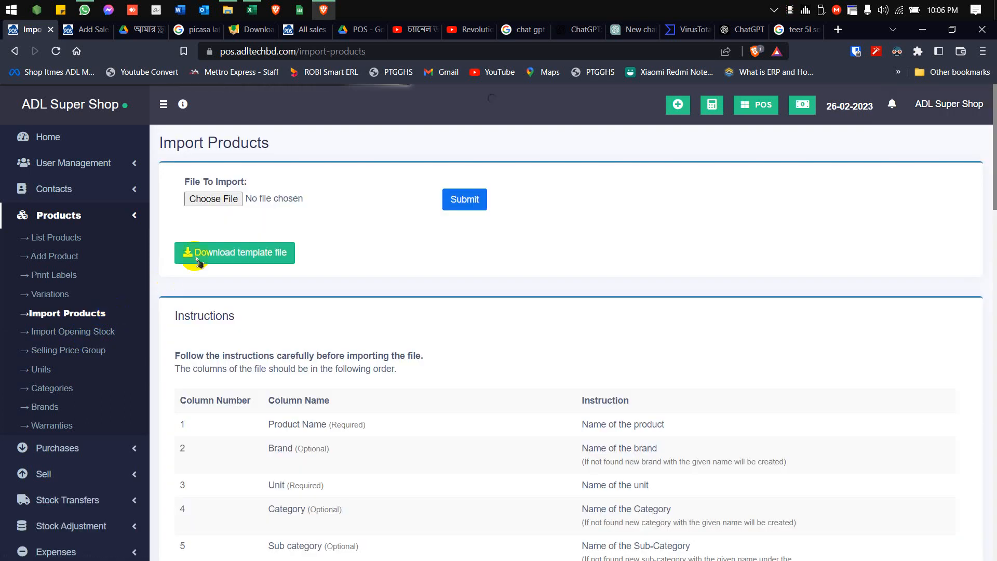
left_click(87, 191)
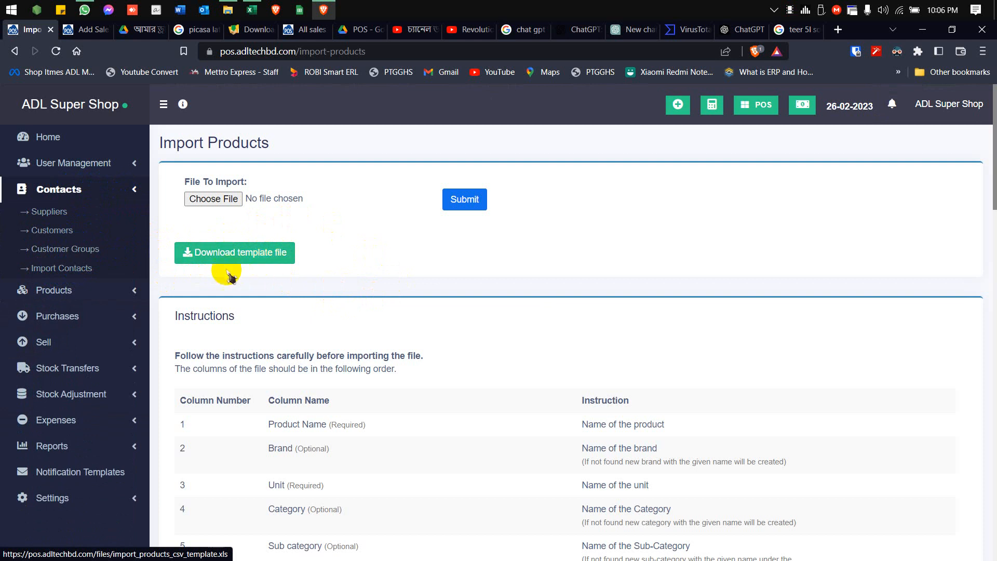
left_click(135, 290)
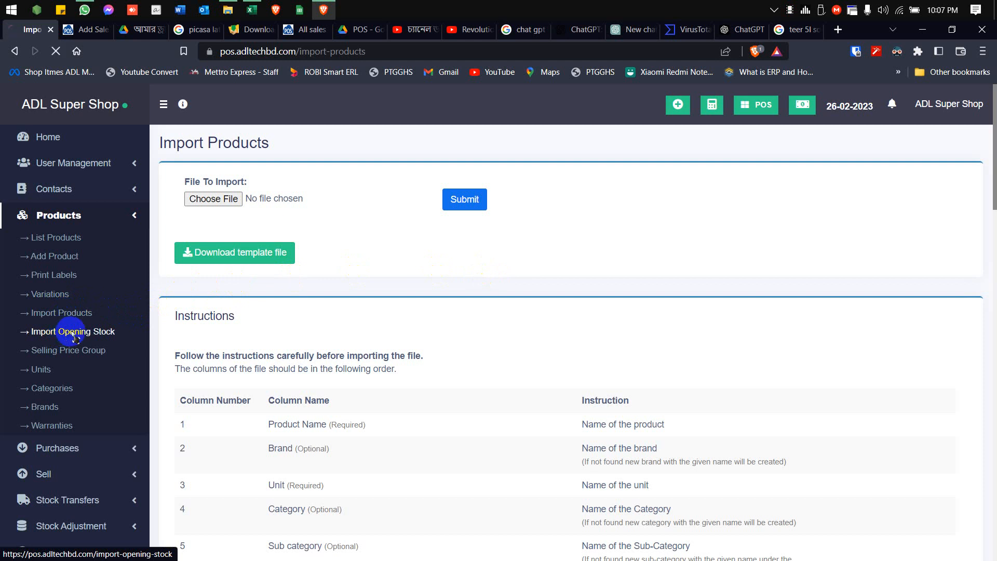
- Open the opening stock import page and review the instructions for the columns of the import file
left_click(150, 333)
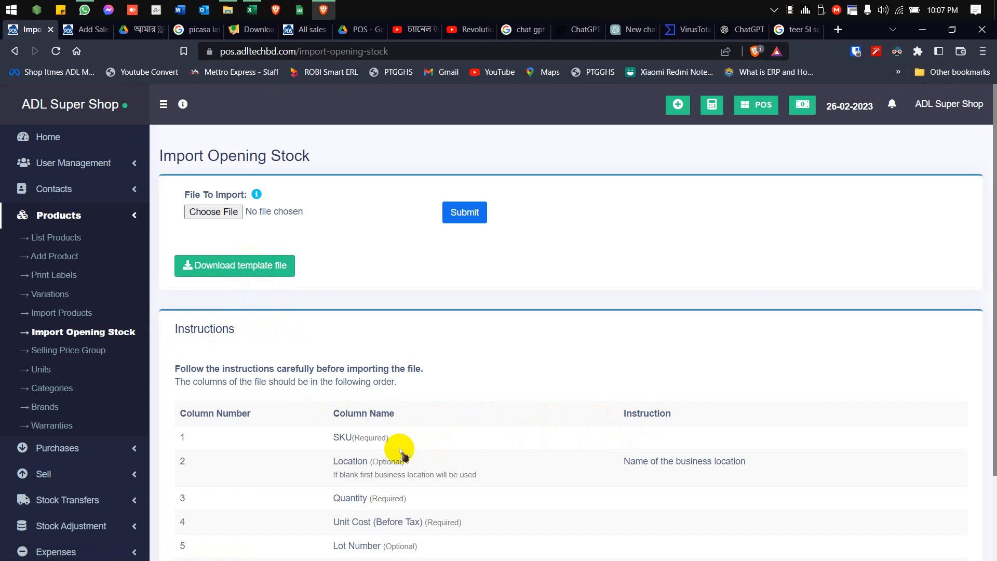
scroll(410, 441, "down", 3)
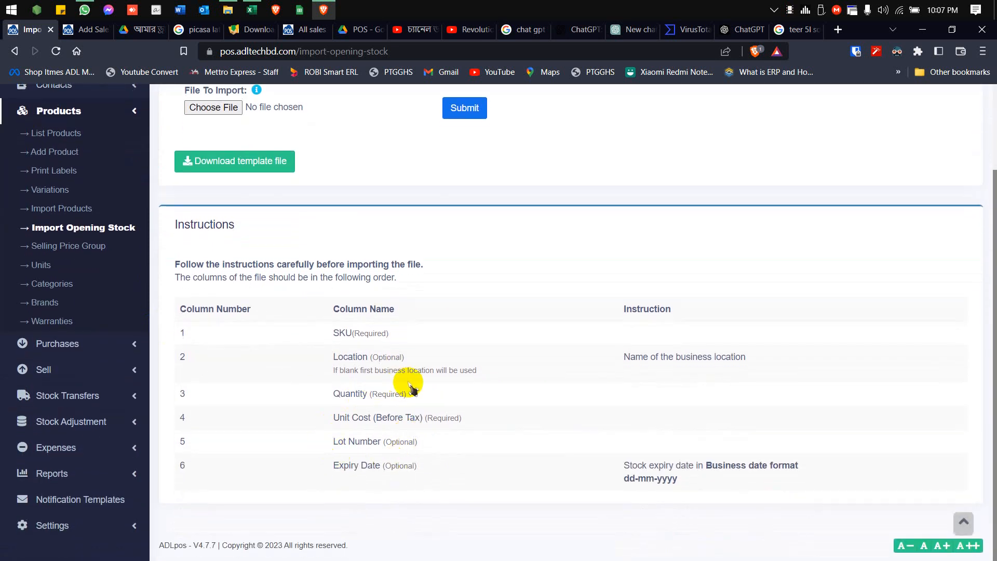
scroll(407, 383, "up", 3)
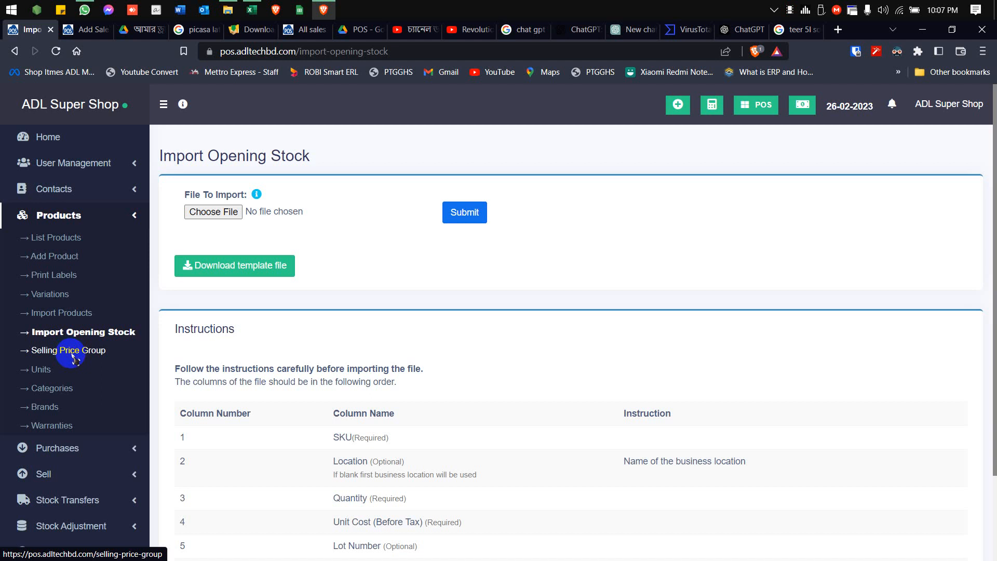
- Open the units list and start a new unit with the name Meter and the short name m
left_click(41, 370)
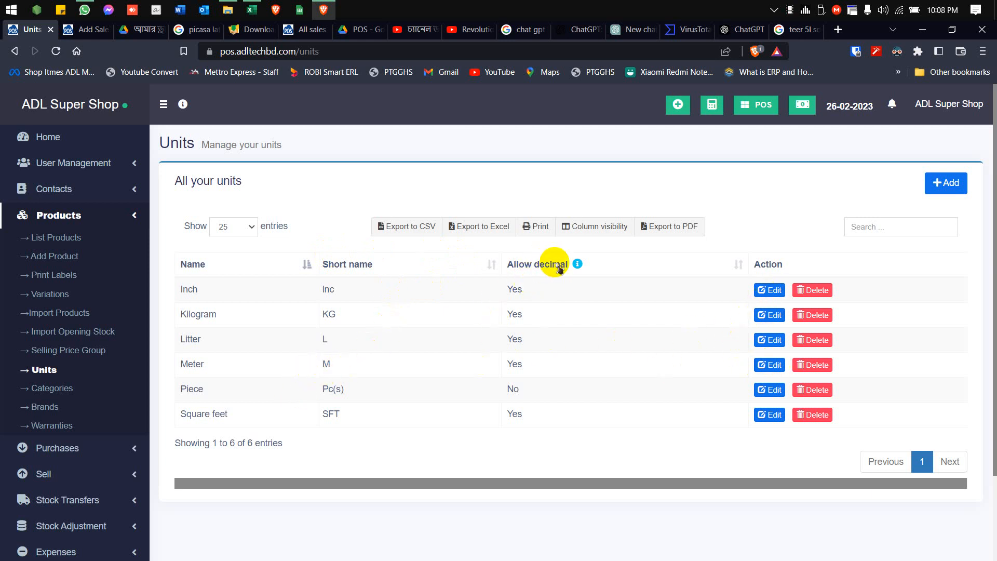
left_click(948, 186)
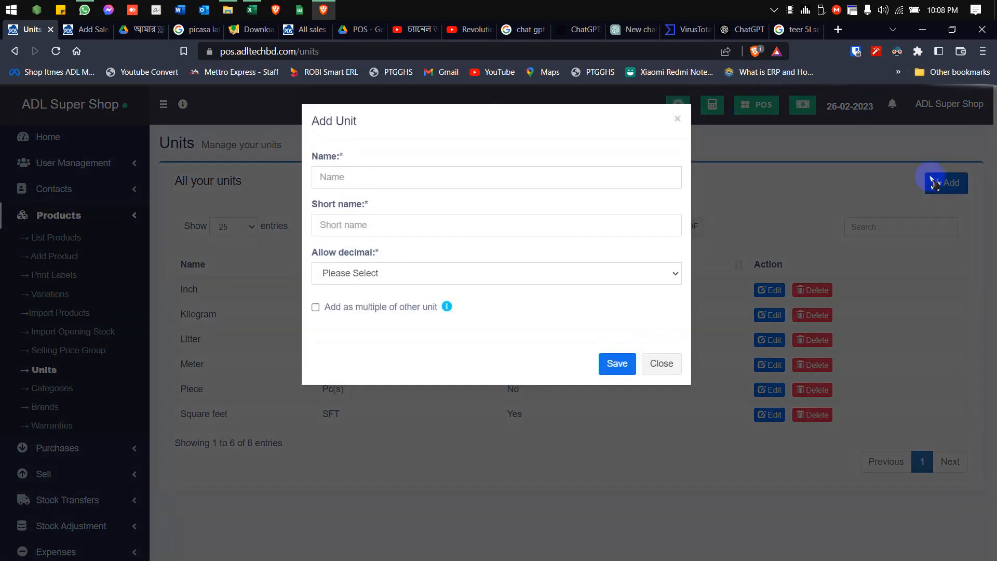
left_click(358, 178)
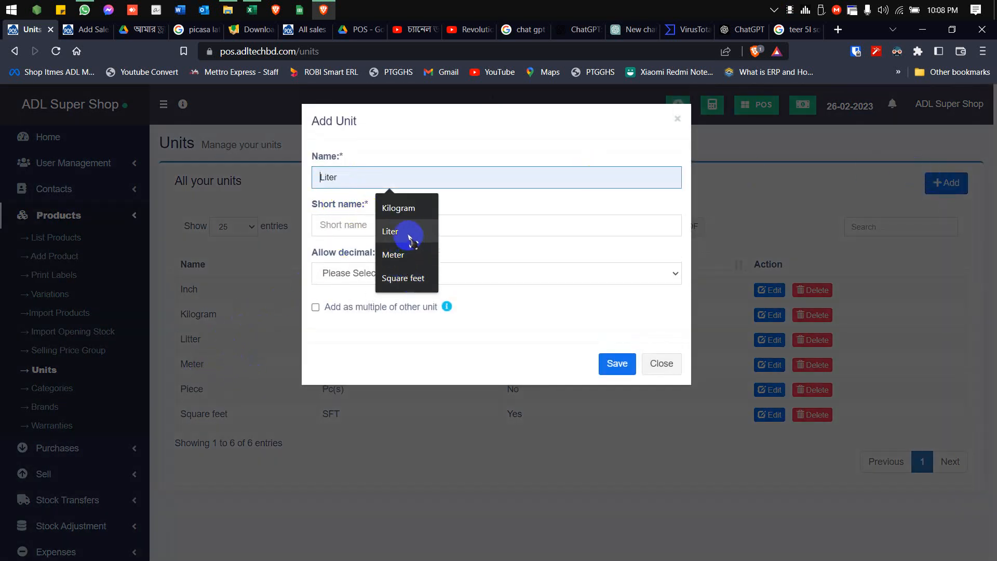
left_click(404, 260)
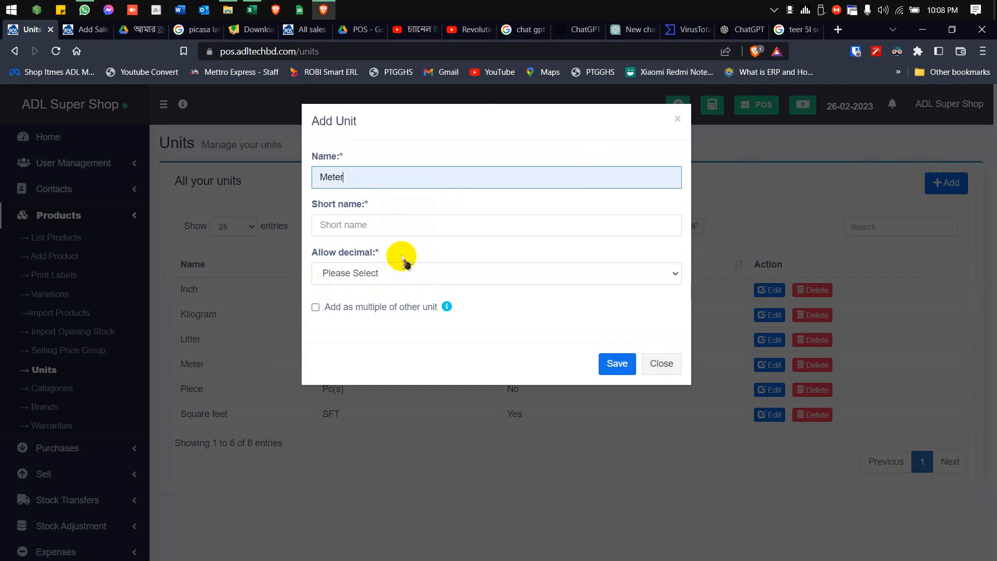
left_click(366, 226)
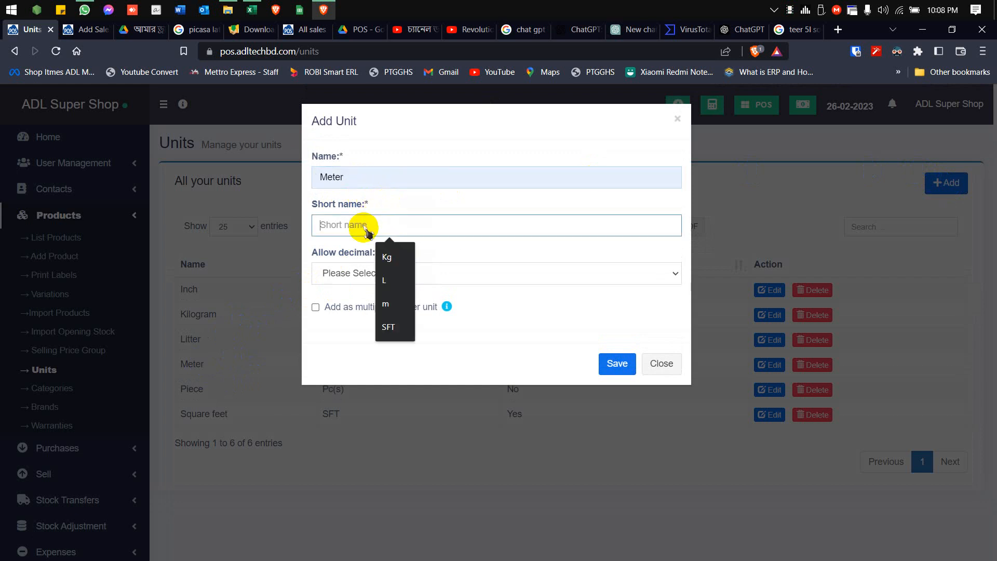
type("m")
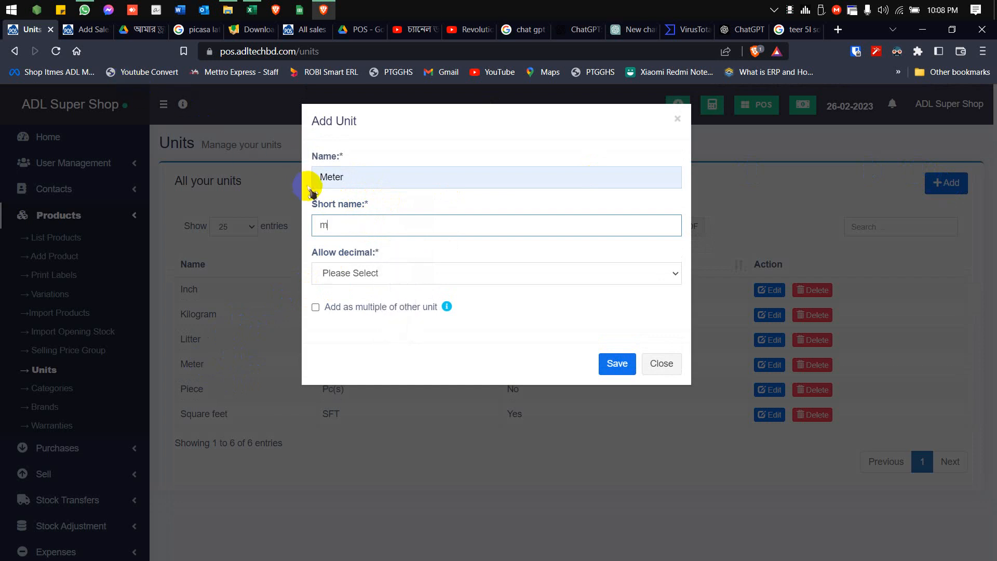
- Set Allow decimal to Yes for the new unit, then close the form without saving
left_click(364, 275)
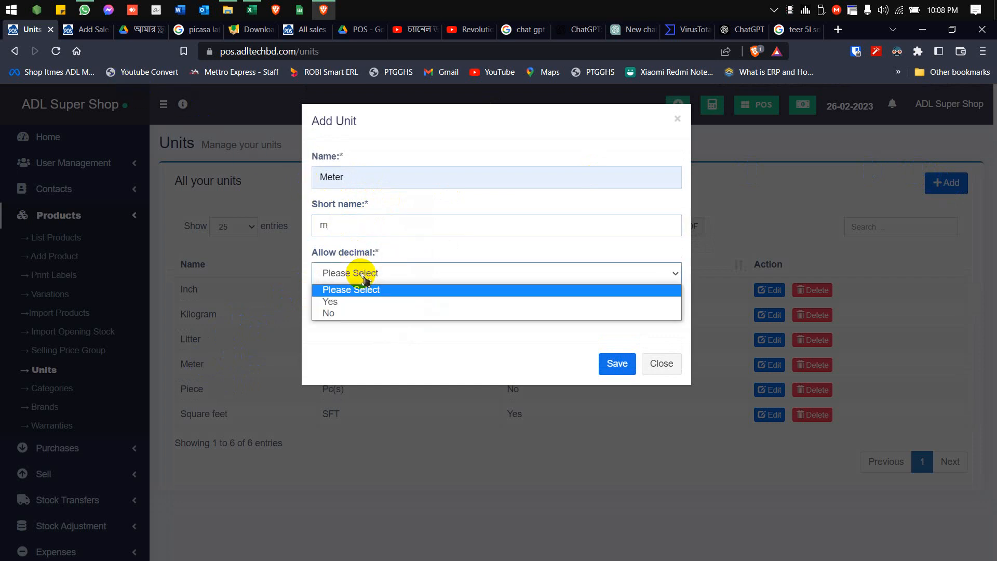
left_click(397, 251)
left_click(390, 272)
left_click(371, 299)
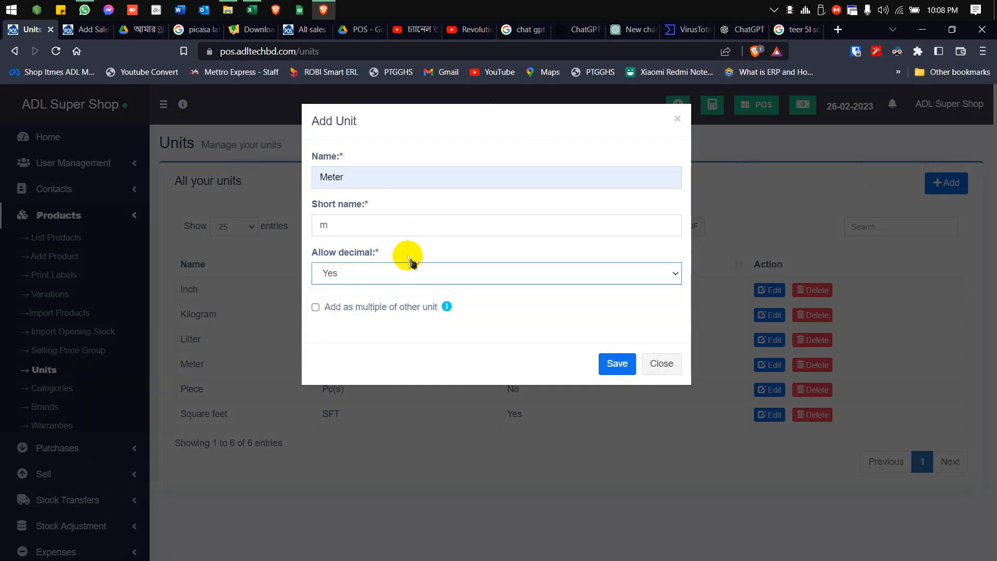
left_click(387, 273)
left_click(450, 254)
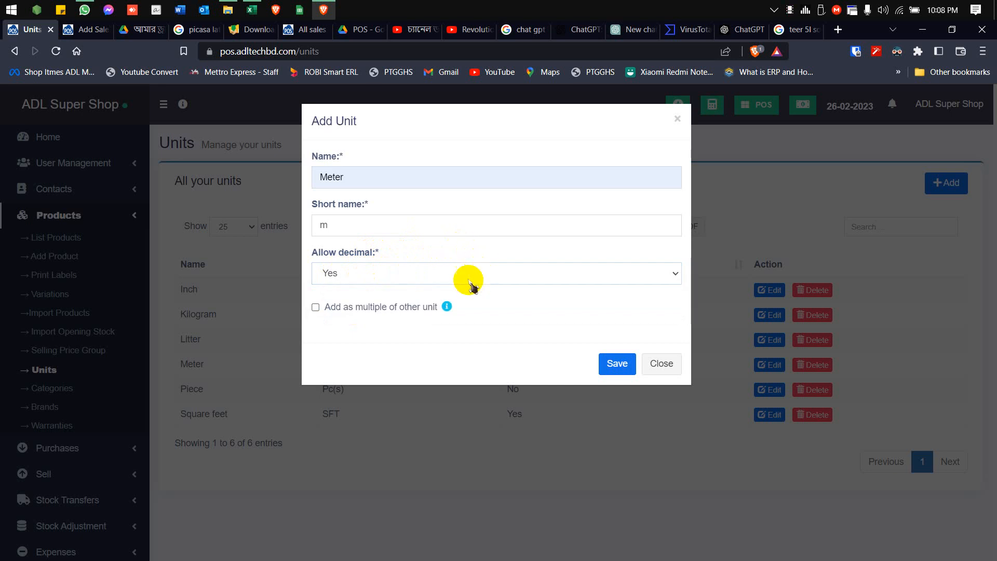
left_click(657, 369)
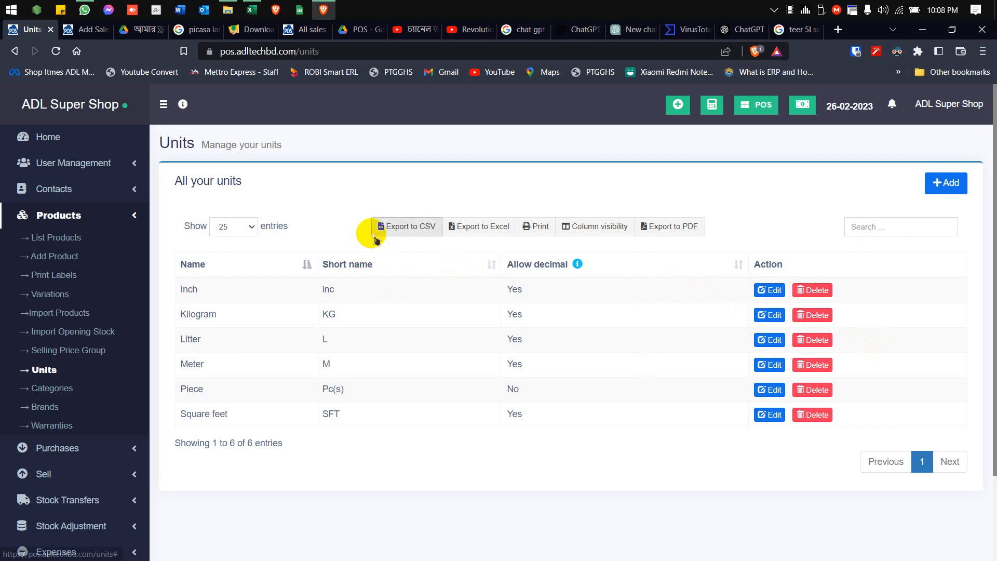
- Open the categories list and examine the name, code and description fields for a new category
left_click(52, 389)
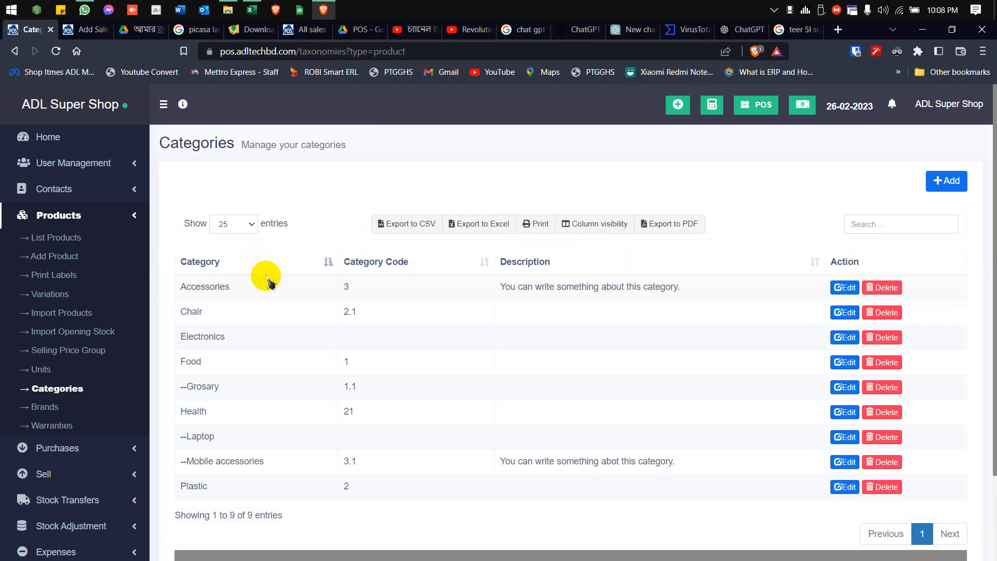
left_click(964, 189)
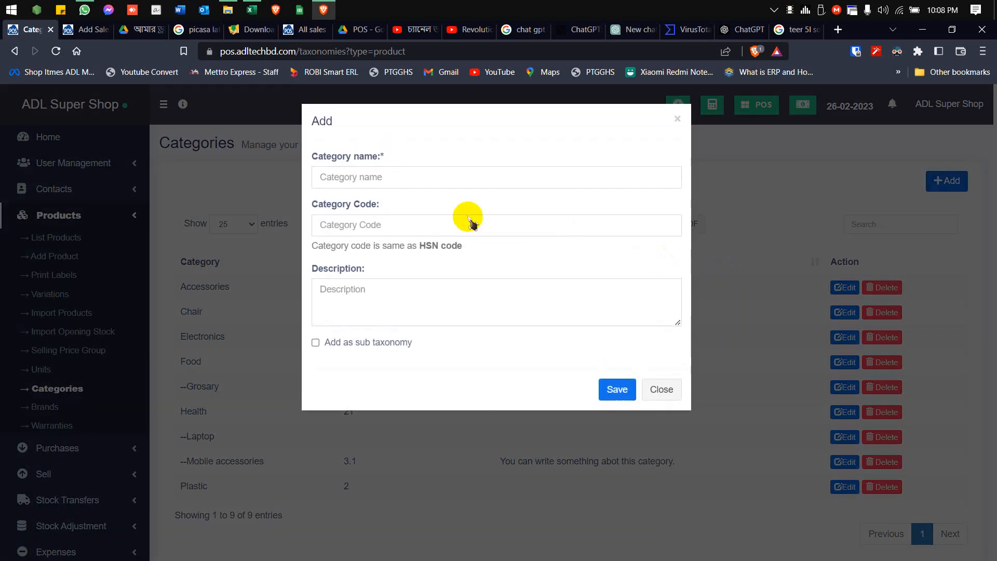
left_click(357, 177)
left_click(515, 209)
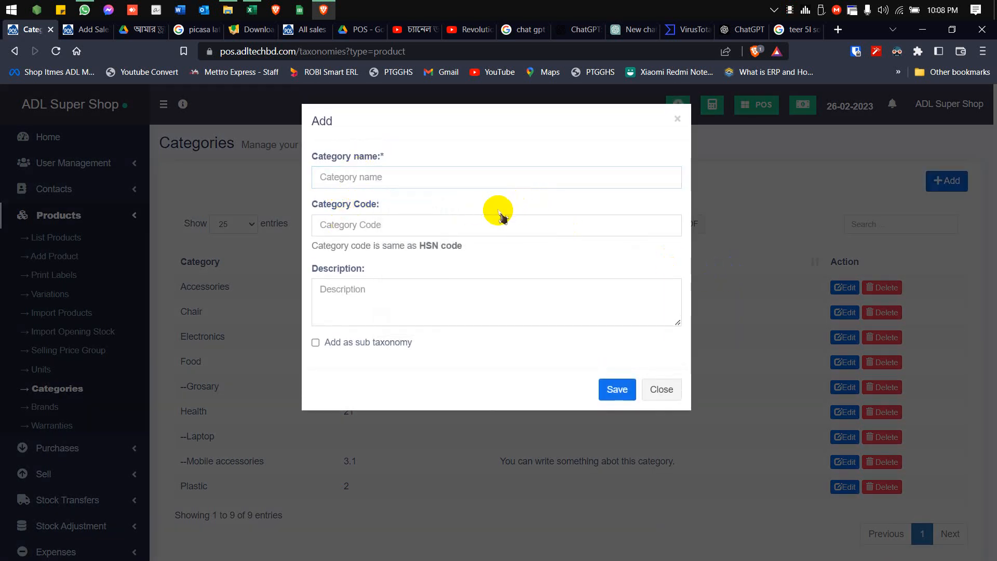
left_click(373, 228)
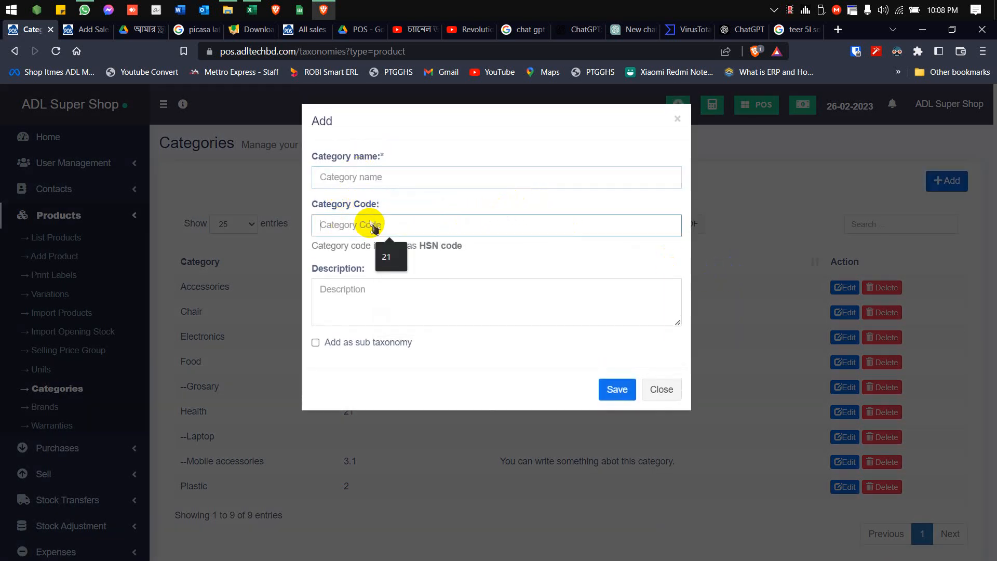
left_click(443, 202)
left_click(370, 293)
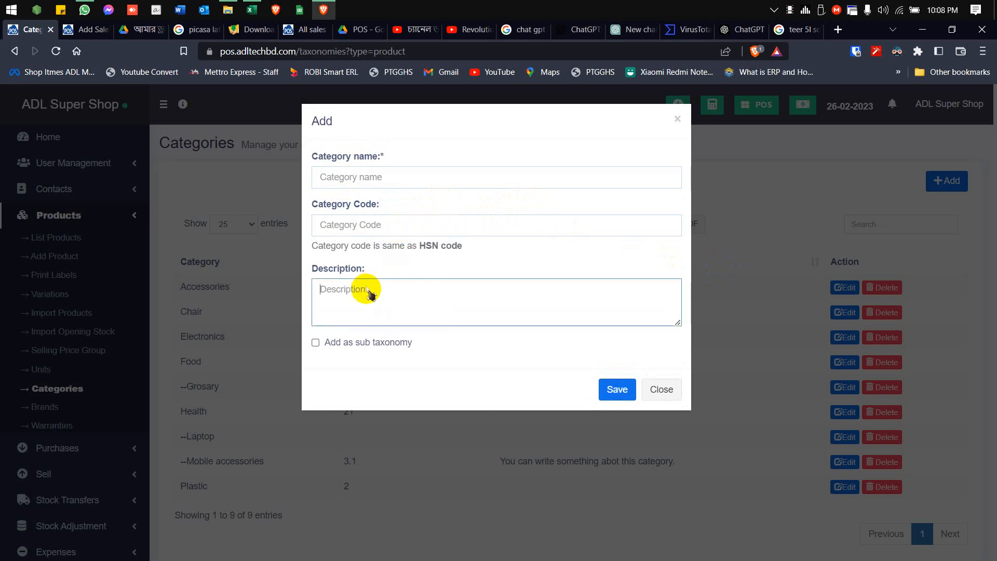
- Mark the new category as a sub taxonomy with Plastic as its parent, then close the form without saving
left_click(367, 347)
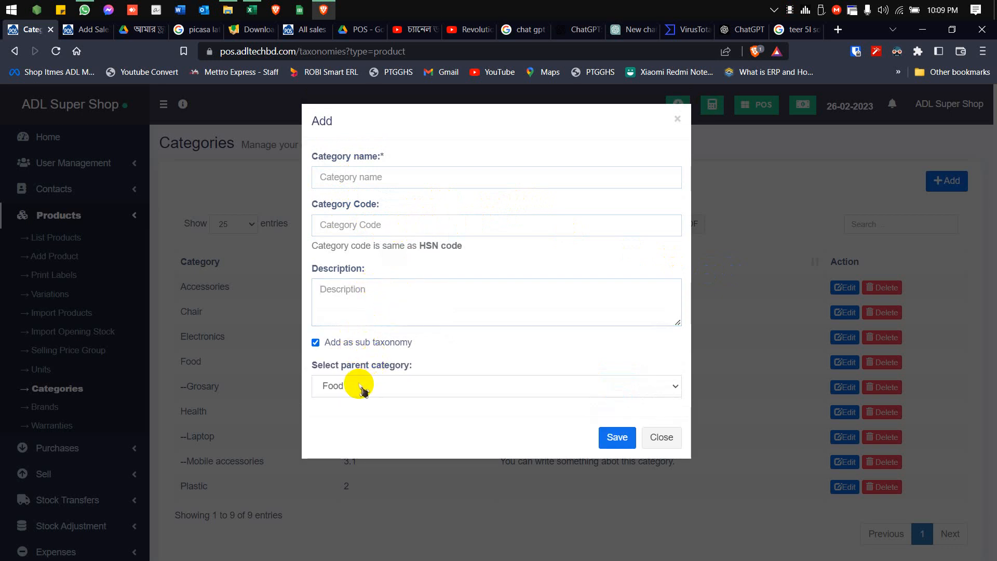
left_click(350, 177)
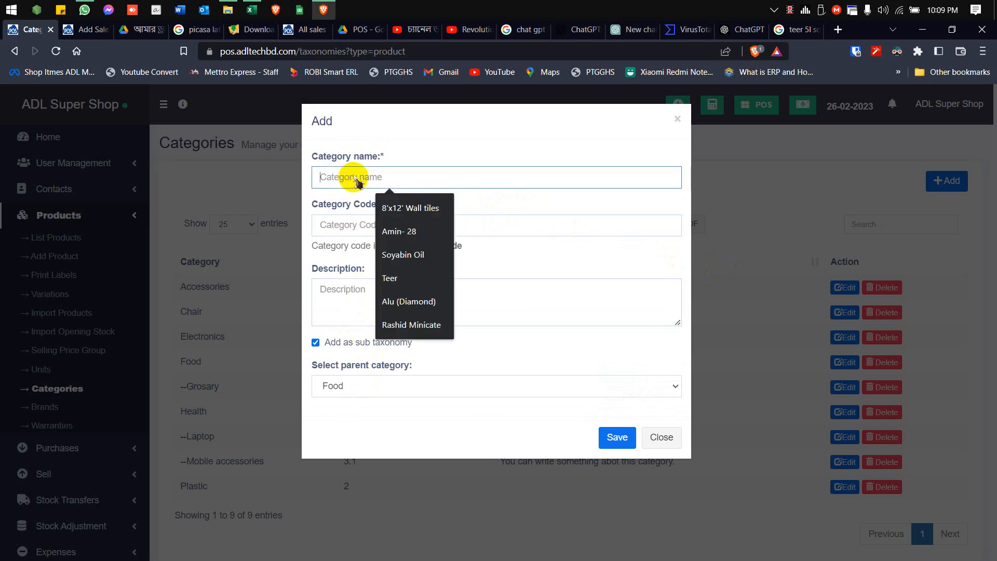
left_click(436, 165)
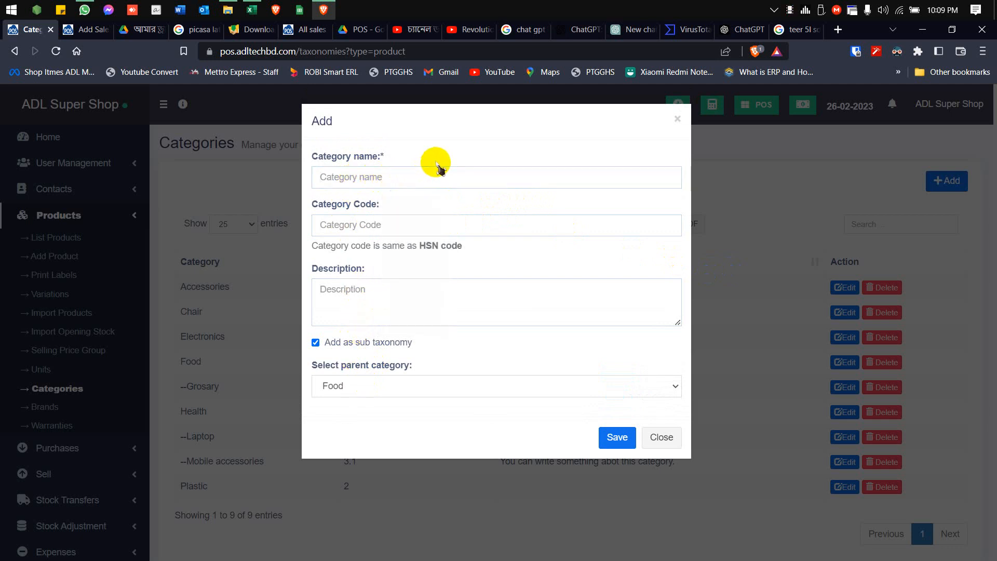
left_click(358, 385)
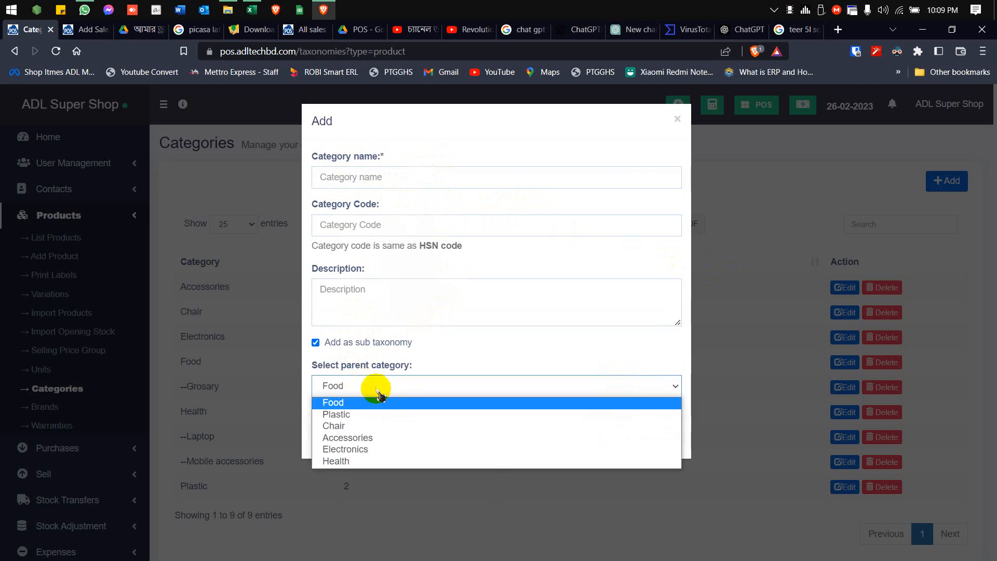
left_click(352, 415)
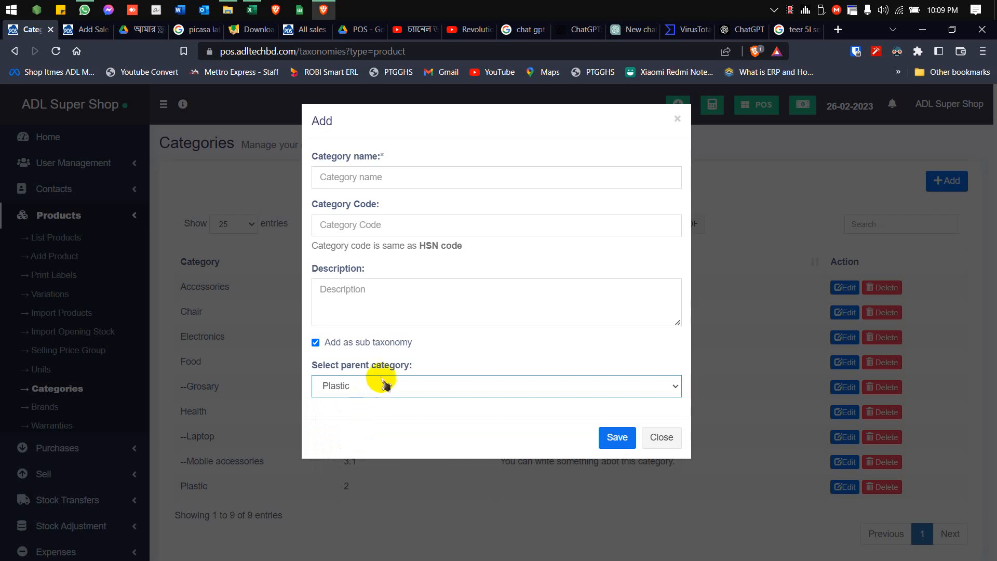
left_click(364, 179)
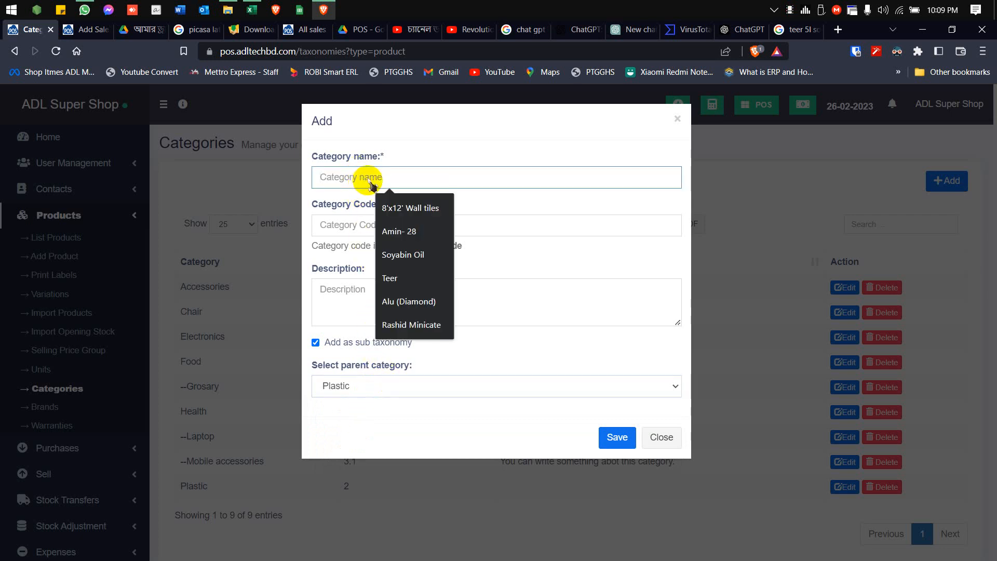
left_click(445, 157)
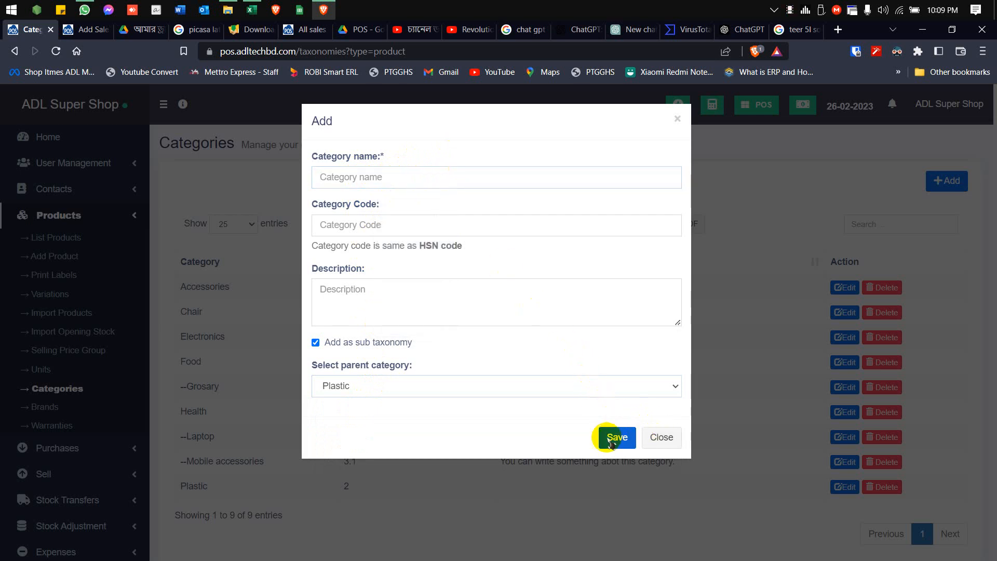
left_click(661, 437)
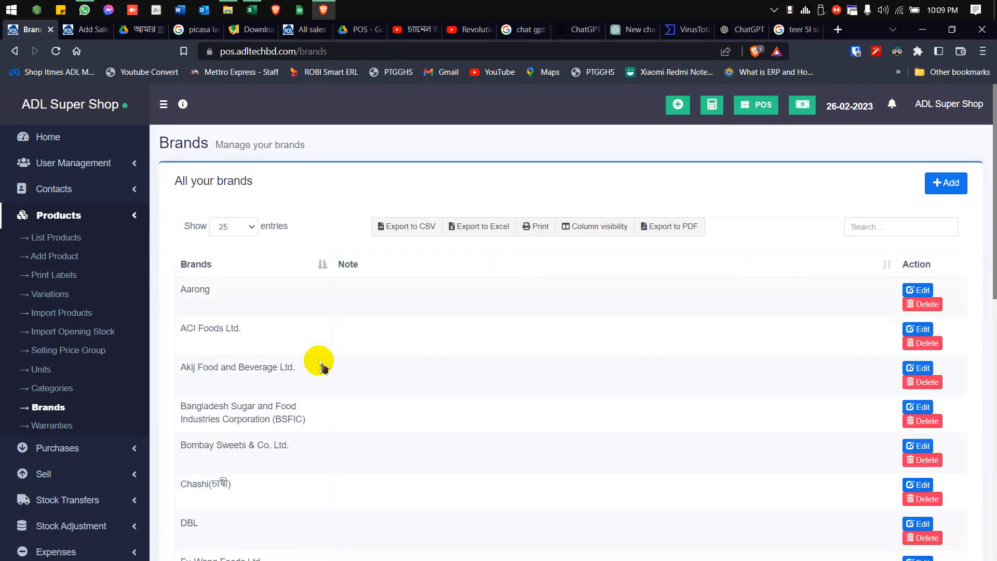
- Look through the whole list of brands and their notes
scroll(321, 356, "down", 3)
scroll(319, 357, "up", 3)
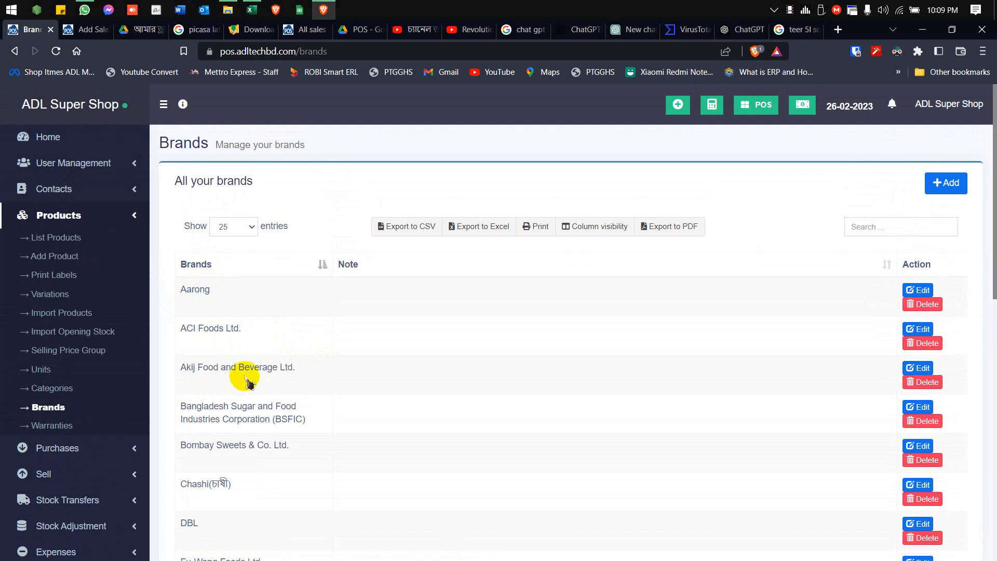
scroll(222, 508, "down", 6)
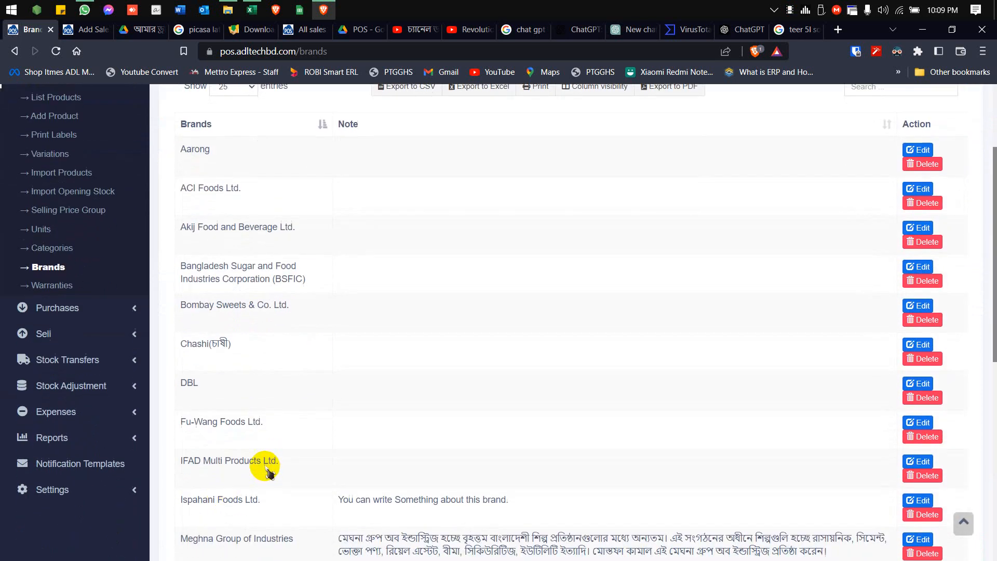
scroll(234, 472, "down", 5)
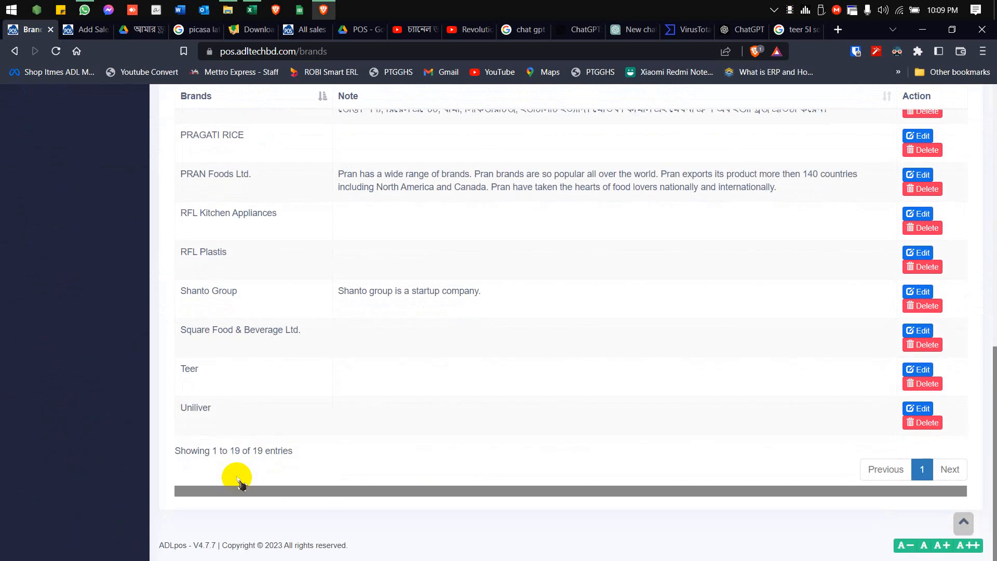
scroll(404, 439, "up", 11)
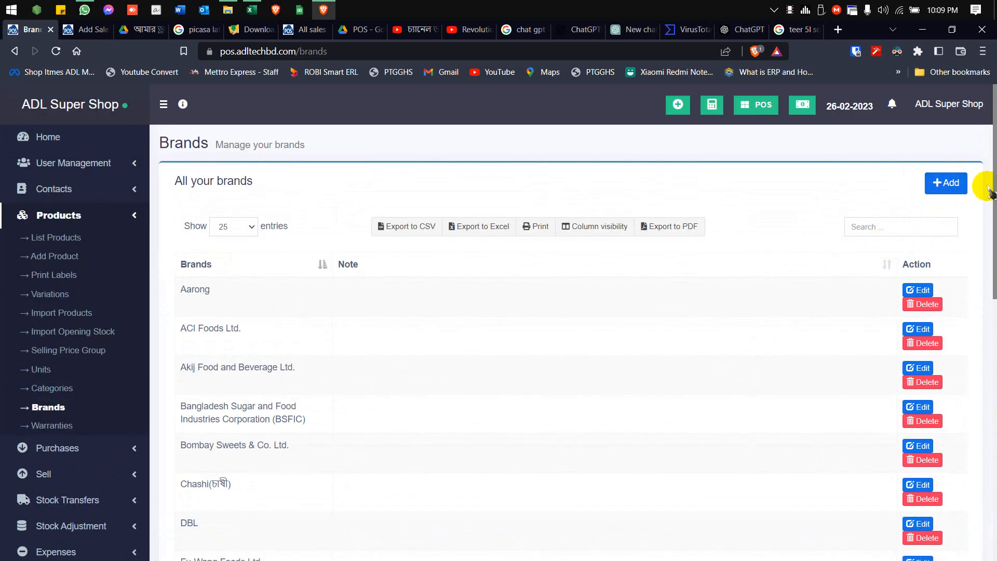
- Open the form for a new brand, examine its name and short description fields, then close it without saving
left_click(942, 188)
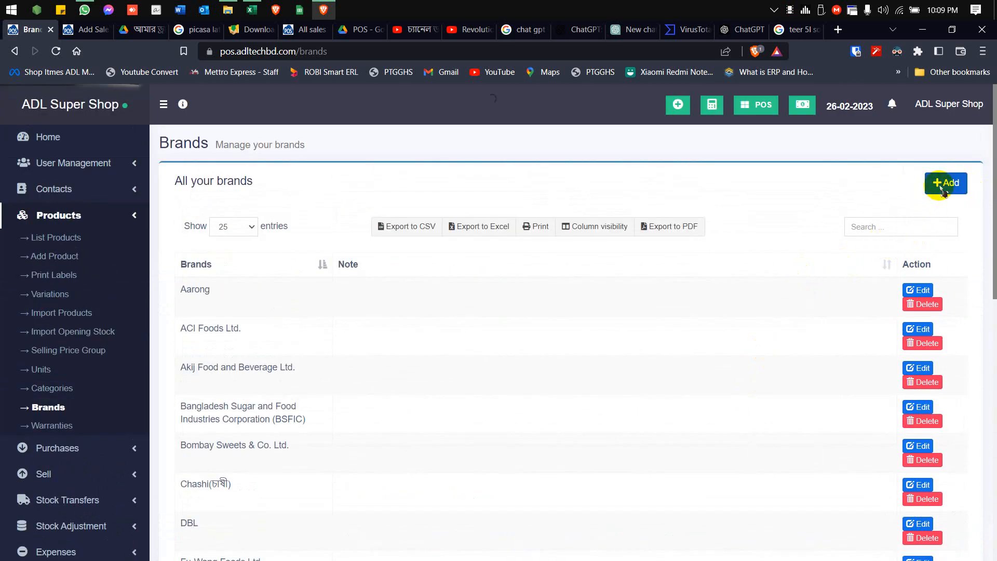
left_click(361, 176)
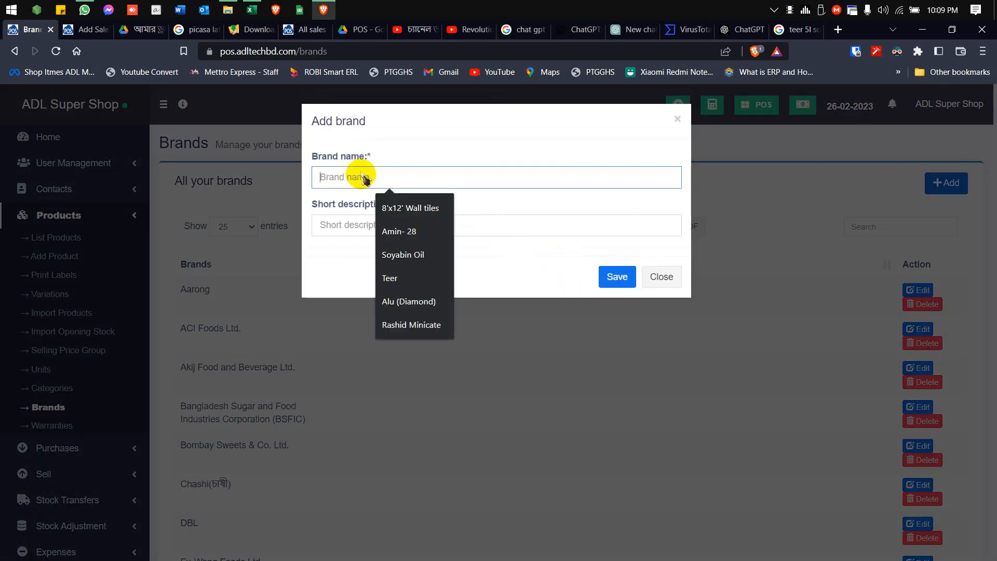
left_click(344, 225)
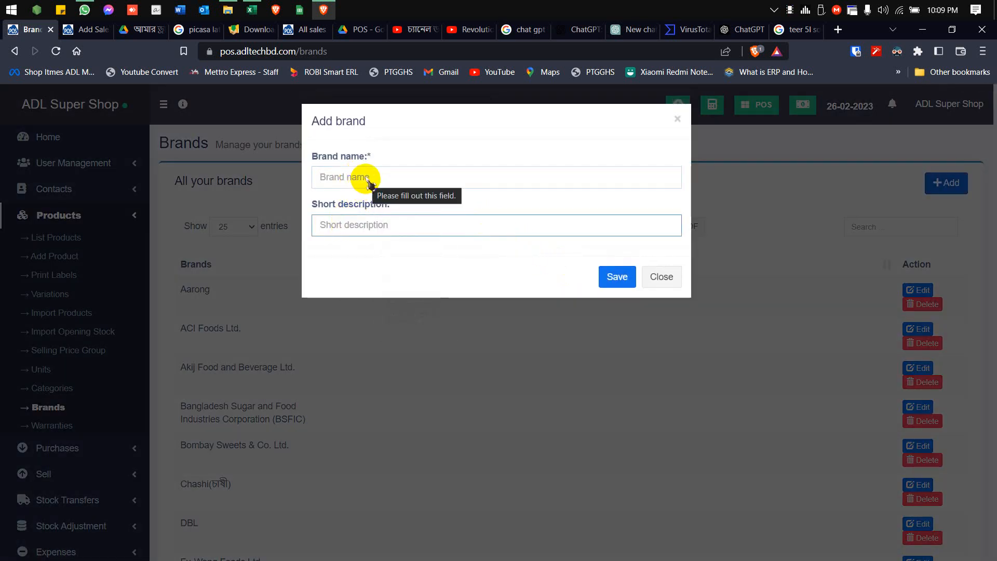
left_click(370, 179)
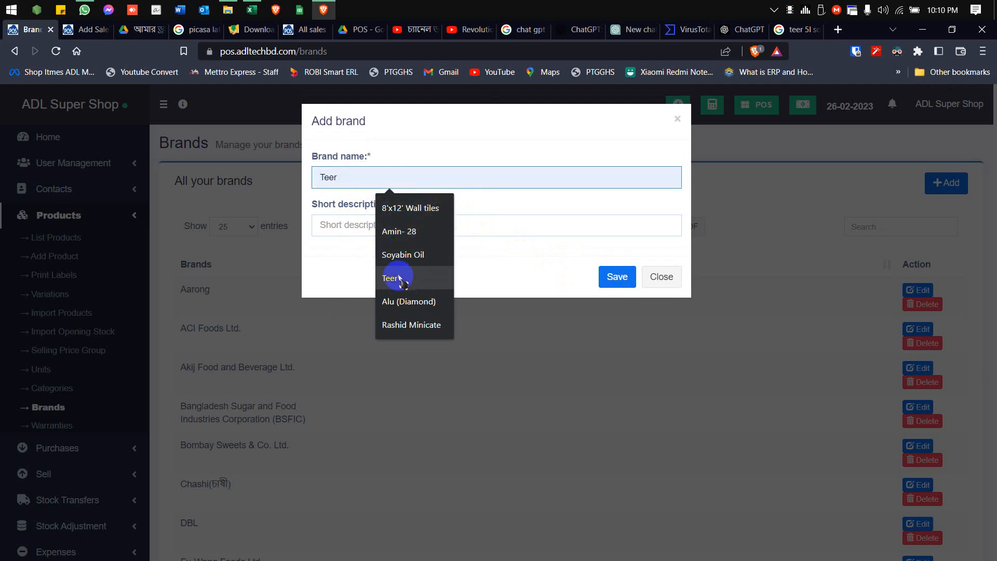
left_click(424, 155)
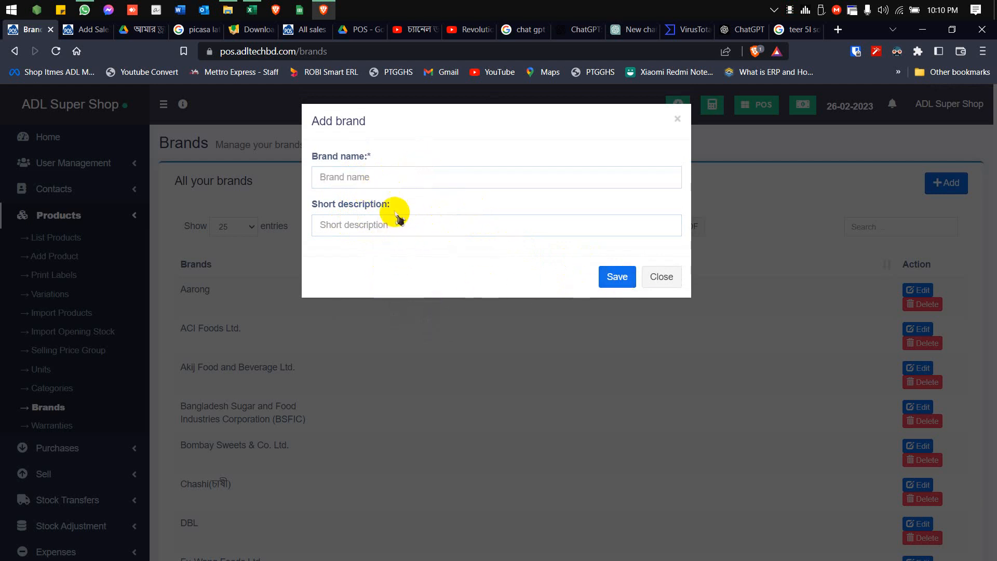
left_click(383, 180)
left_click(354, 228)
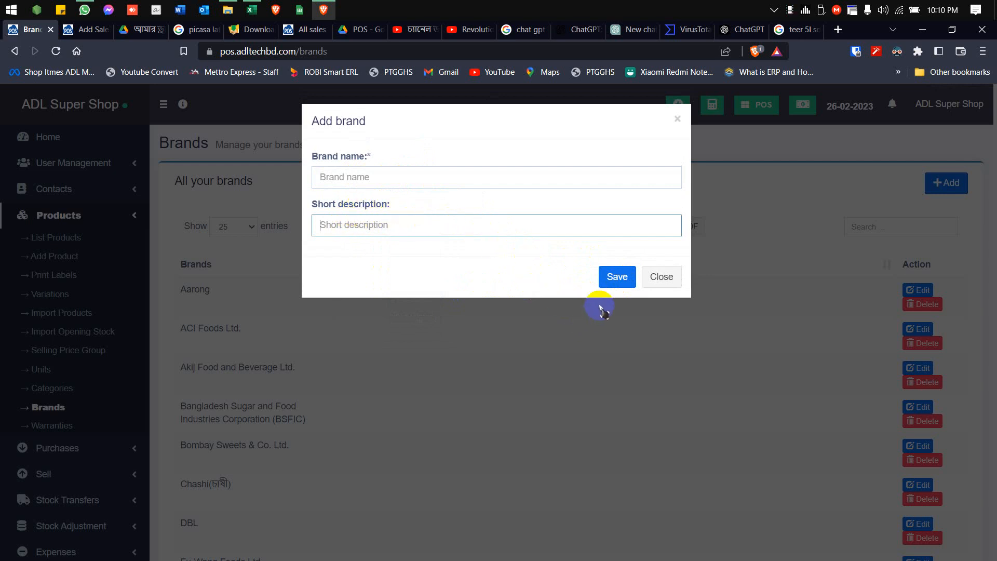
left_click(661, 277)
- Open the warranties list and examine the name, description, duration and duration unit fields for a new warranty
left_click(81, 427)
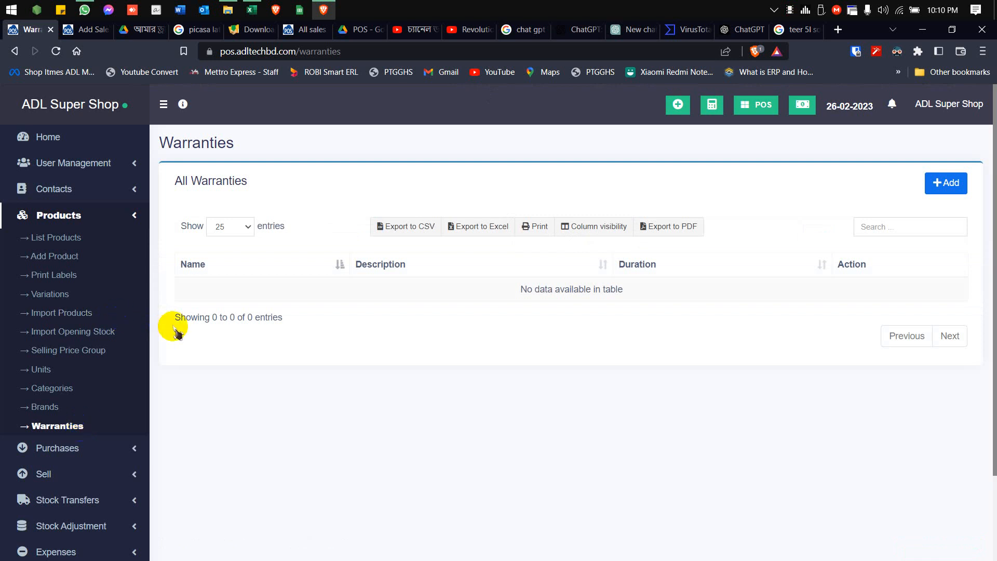
left_click(952, 185)
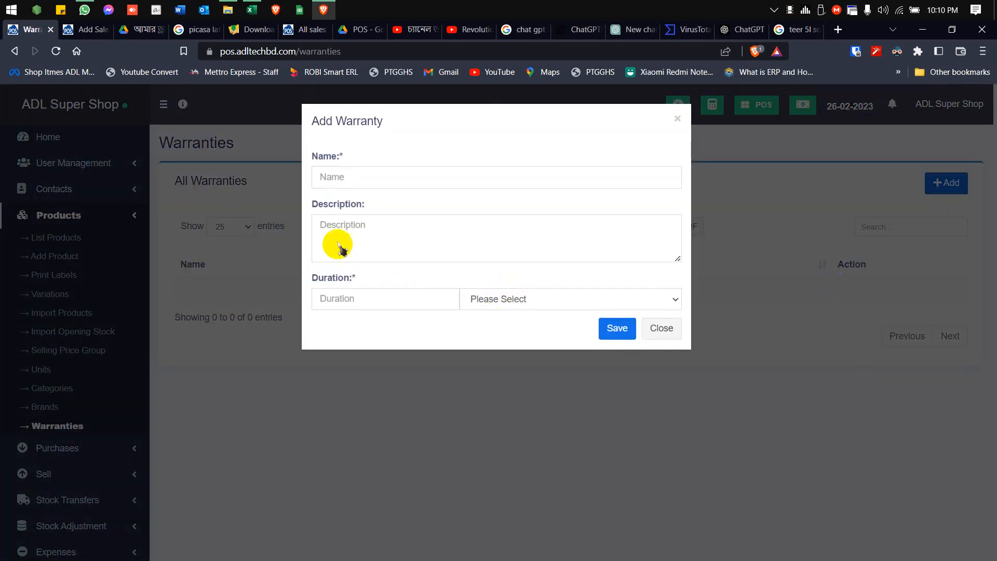
left_click(357, 180)
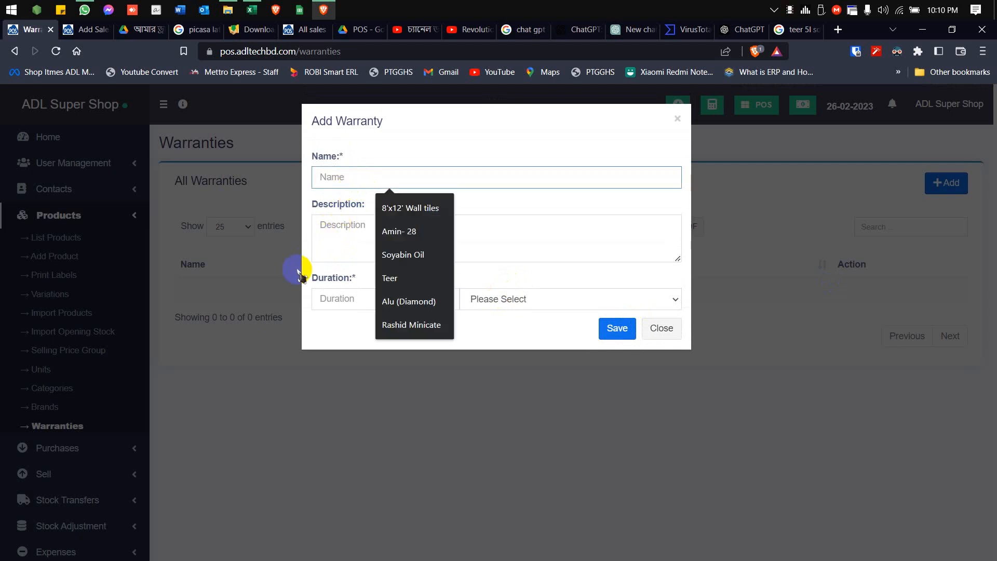
left_click(351, 178)
left_click(345, 232)
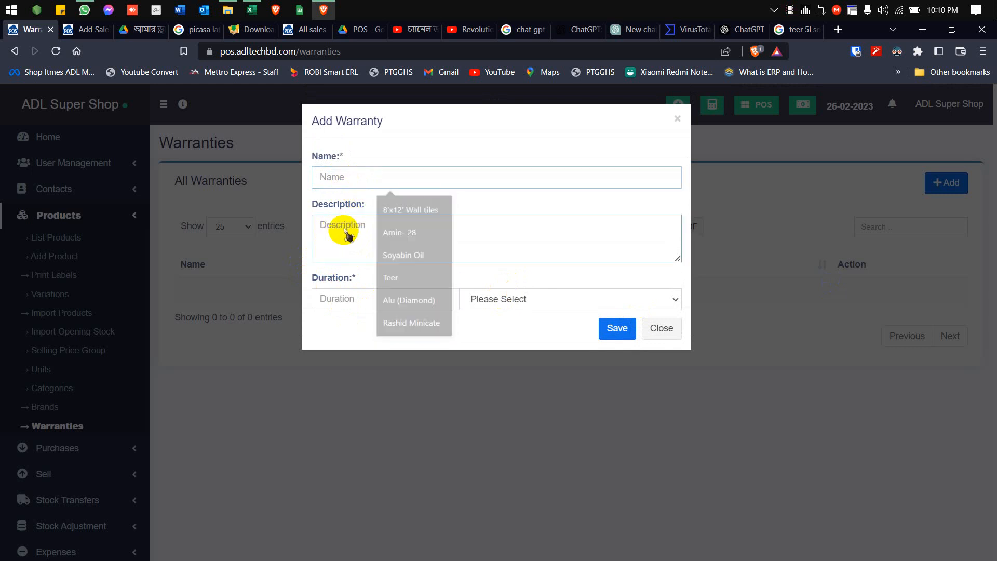
left_click(361, 304)
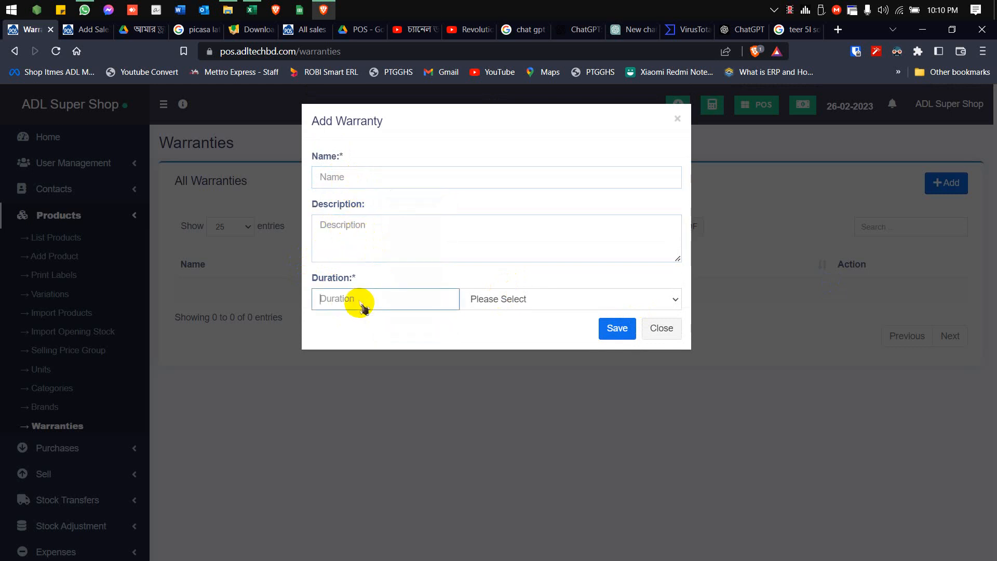
left_click(503, 306)
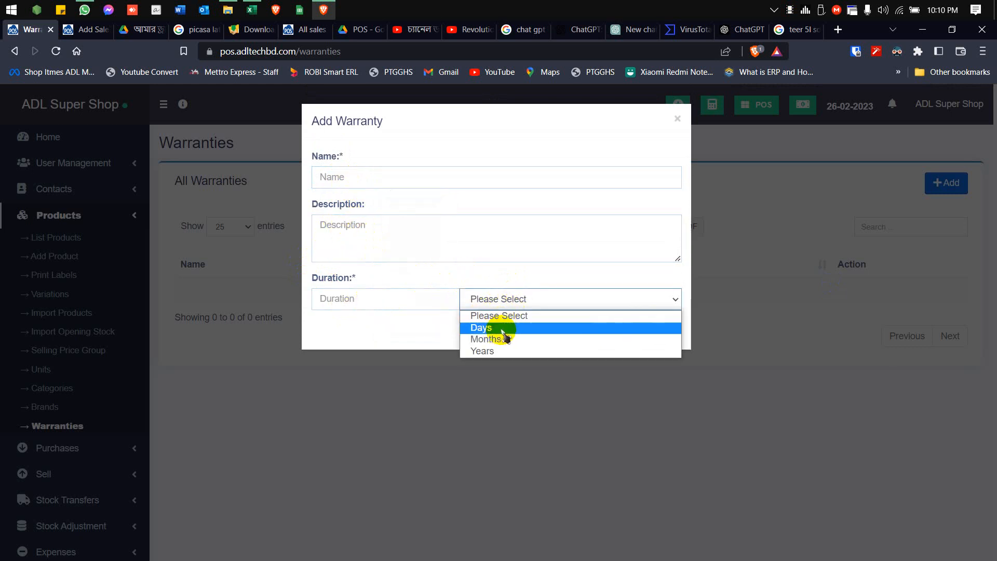
- Enter a duration of 30 for the new warranty and review the period units, then close the form without saving
left_click(397, 306)
type("30")
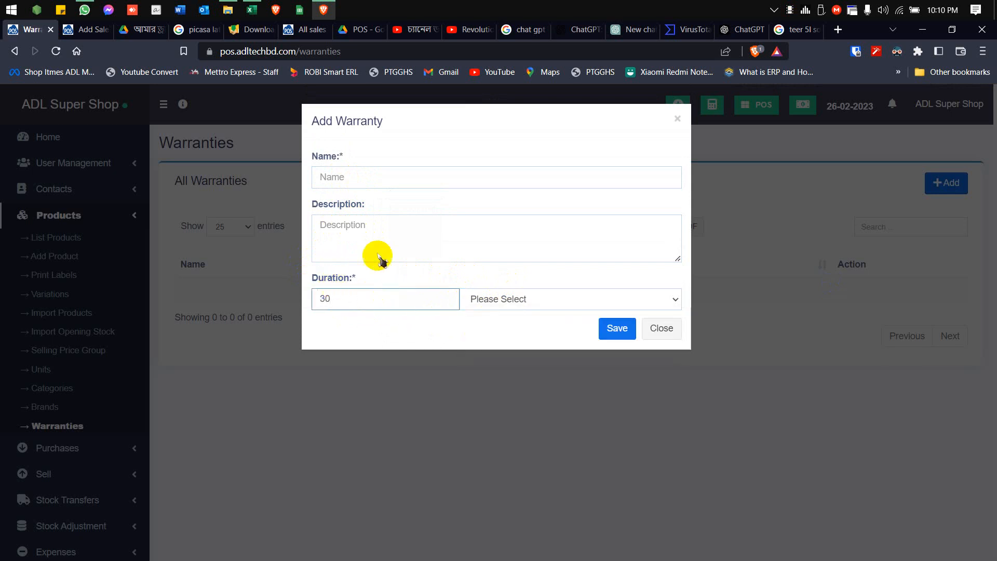
left_click(497, 301)
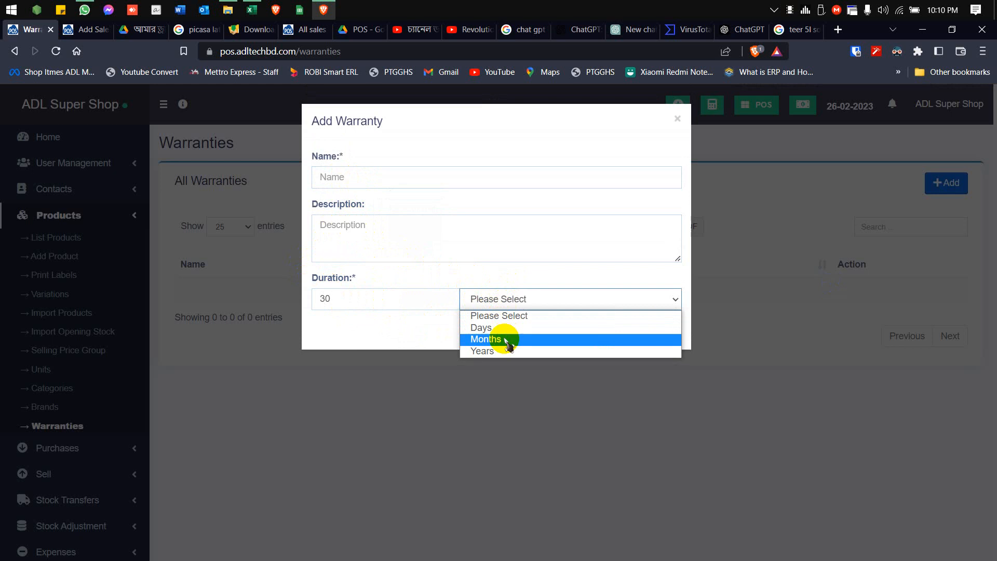
left_click(397, 329)
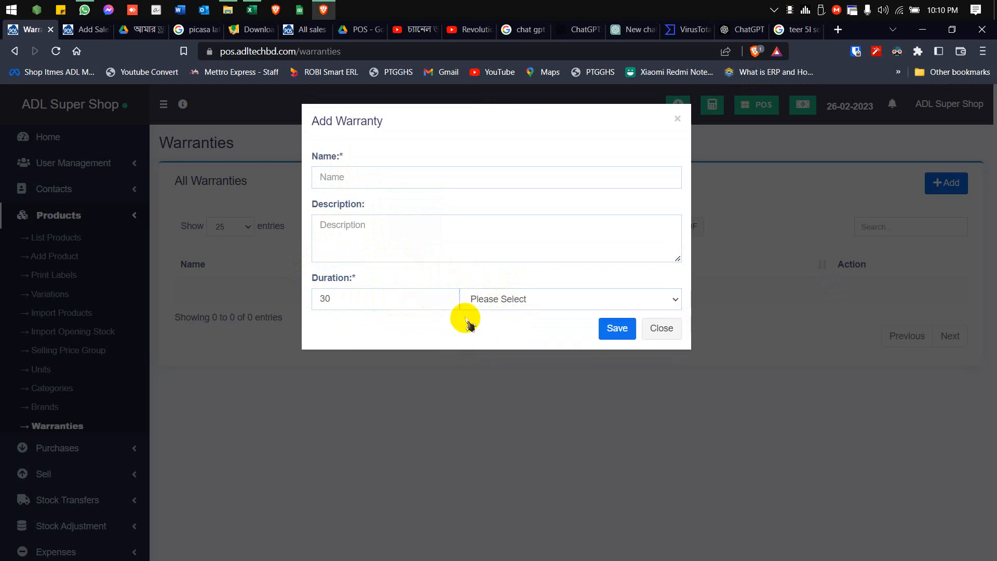
left_click(658, 329)
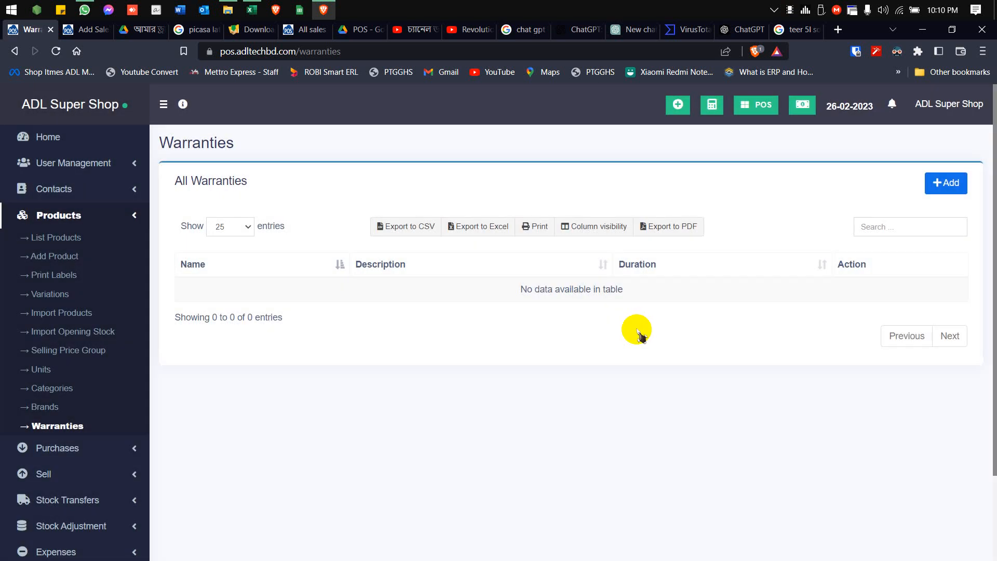